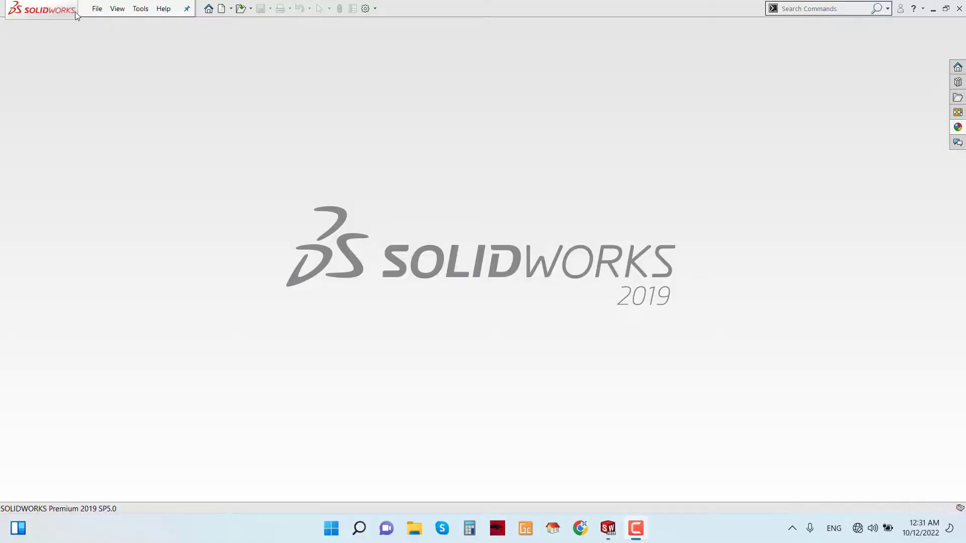
Step: Create a new part and start a sketch on the Front Plane, viewed normal to it
click(97, 9)
click(98, 27)
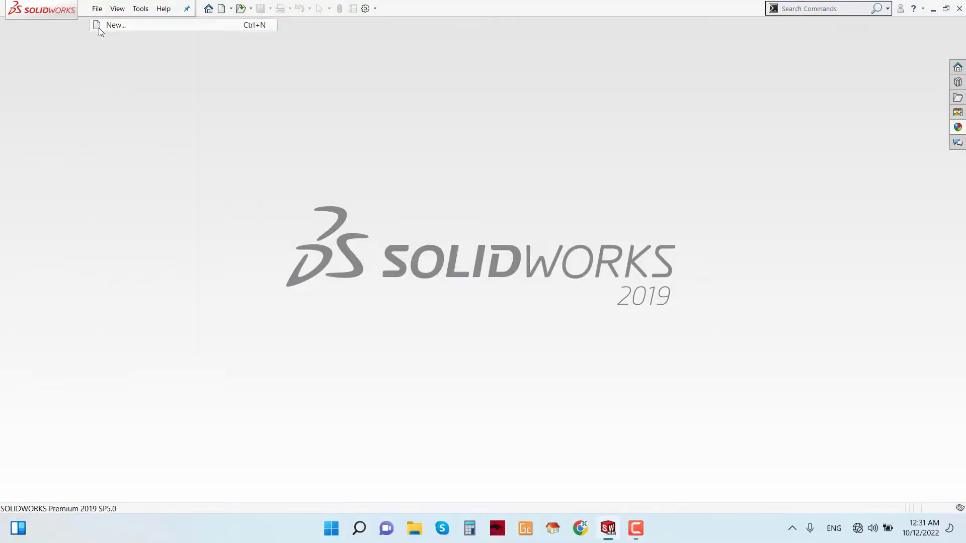
click(406, 394)
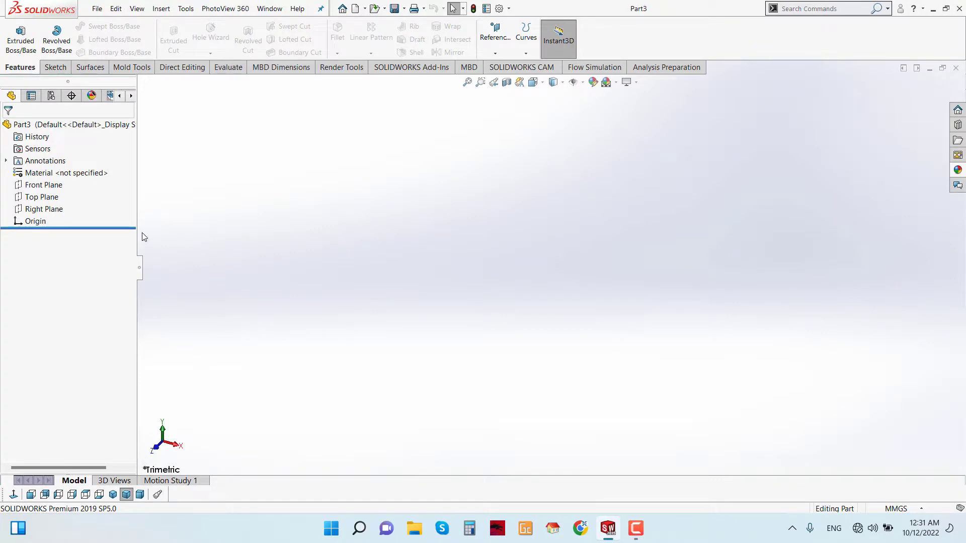
click(41, 184)
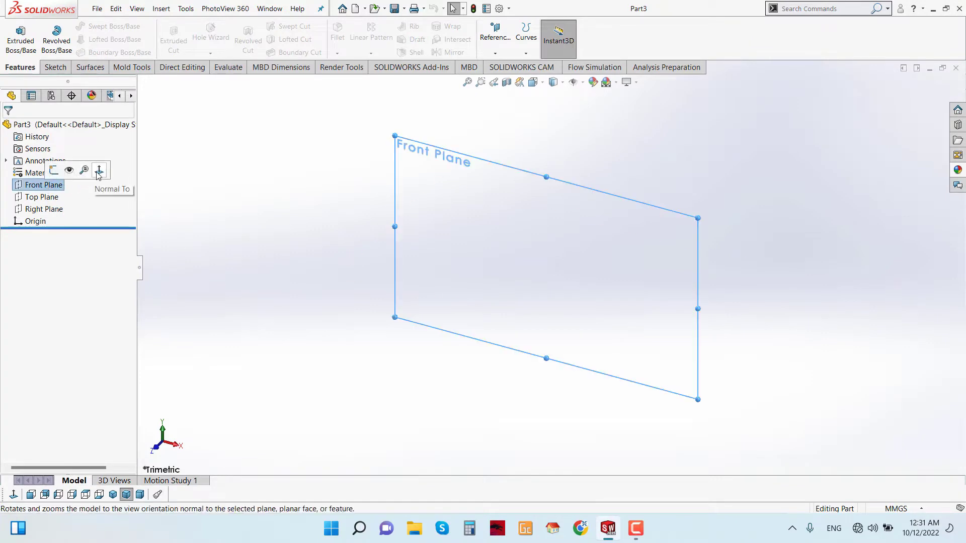
click(93, 168)
right_click(58, 185)
click(66, 168)
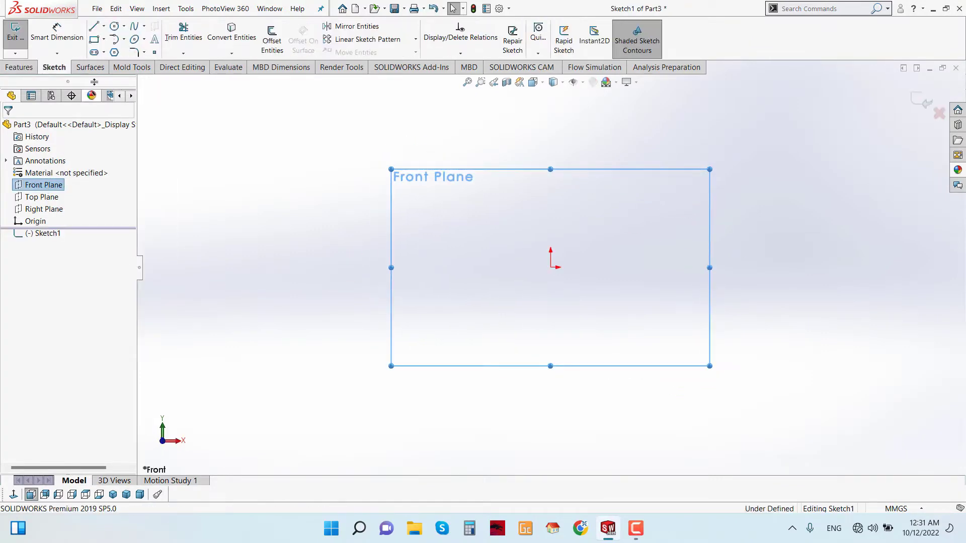
Step: Sketch a horizontal line from the origin, an outward-slanting line about 143 mm long, and a tangent 180° arc of about 10 mm radius
click(95, 27)
click(551, 268)
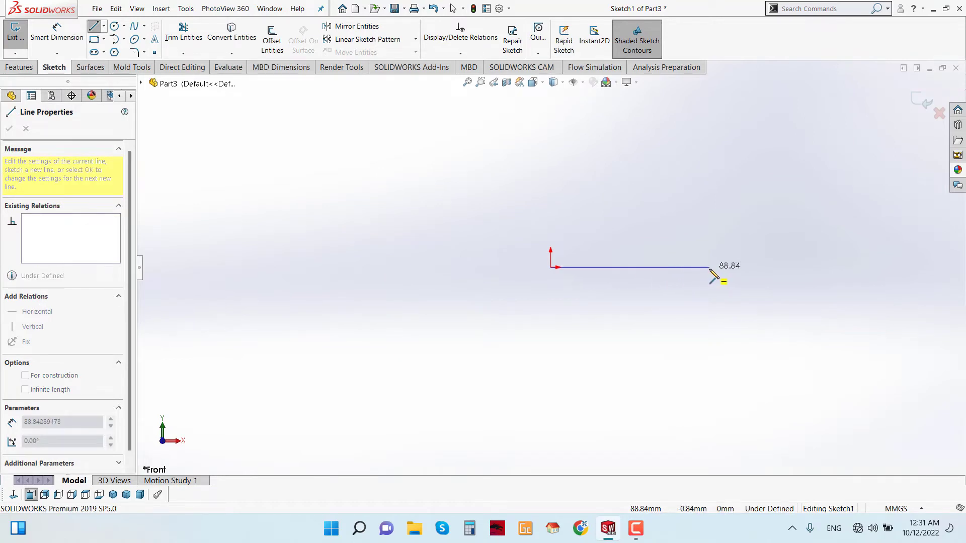
click(724, 268)
scroll(743, 187, up, 2)
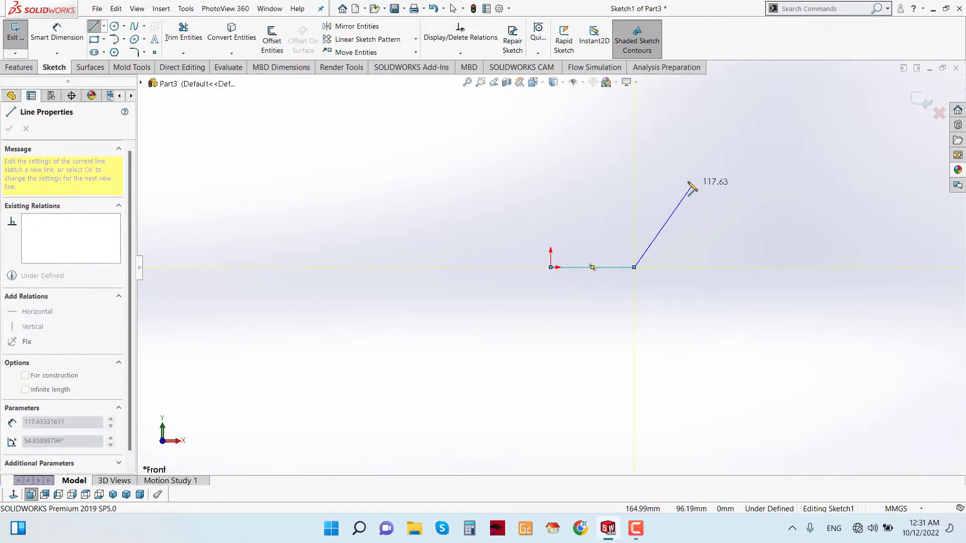
scroll(659, 174, down, 1)
scroll(659, 173, down, 1)
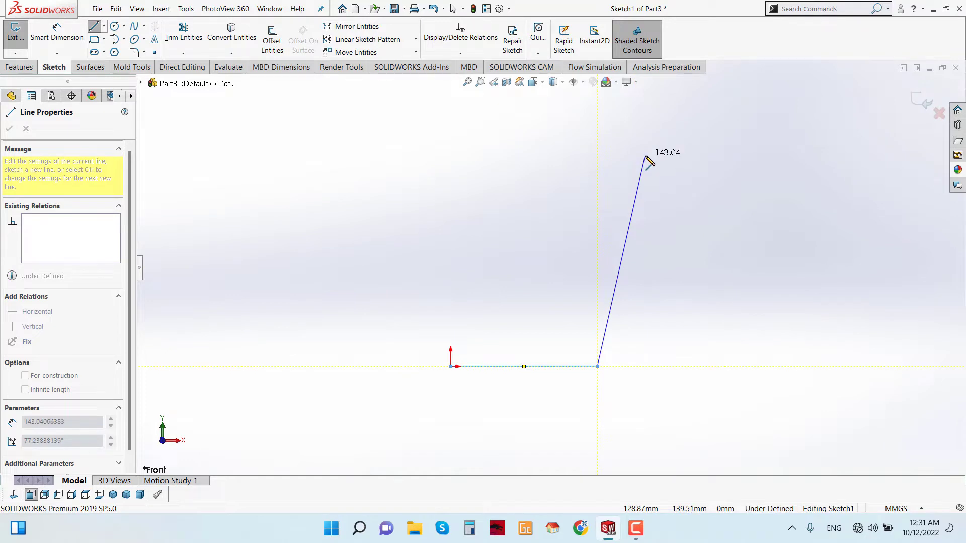
click(646, 157)
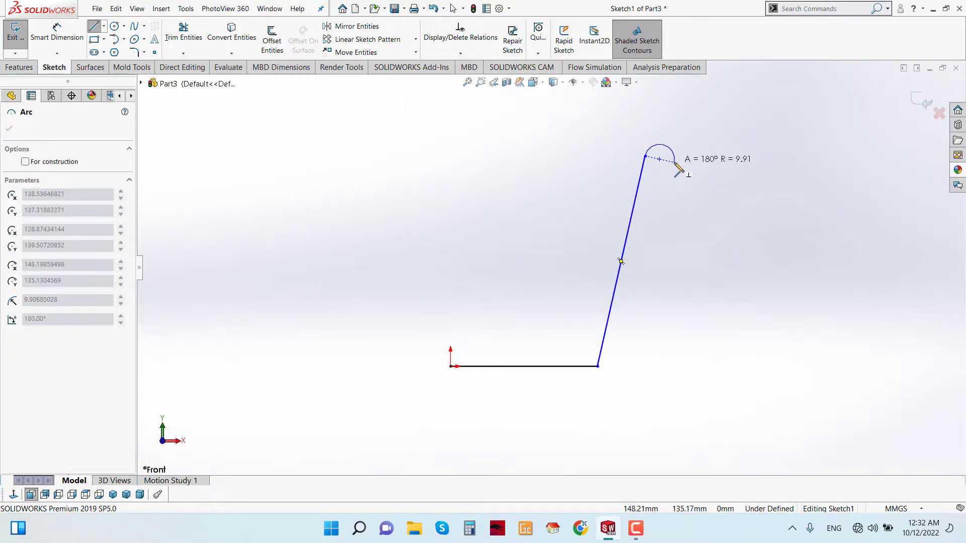
click(675, 162)
right_click(492, 163)
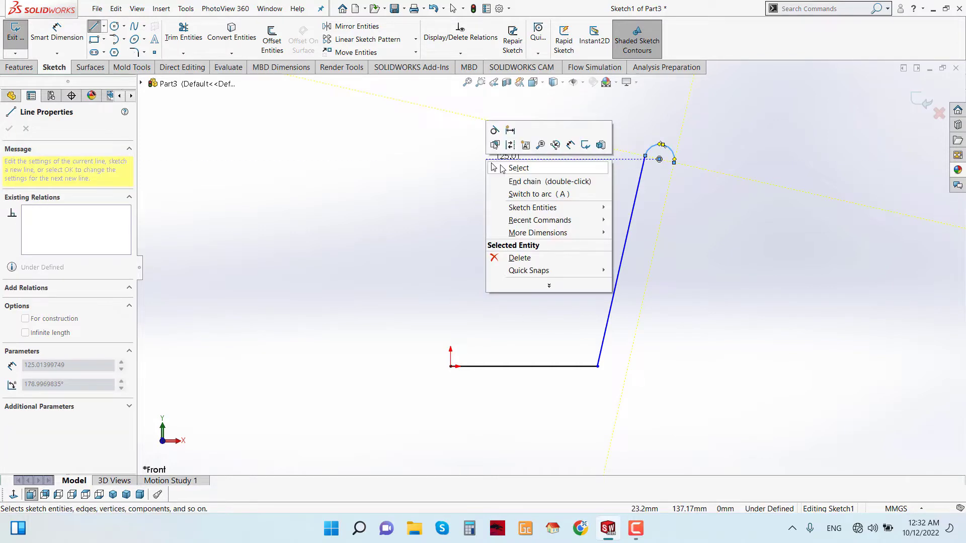
click(510, 167)
Step: Sketch a vertical construction centerline about 155 mm long upward from the origin
click(104, 26)
click(120, 50)
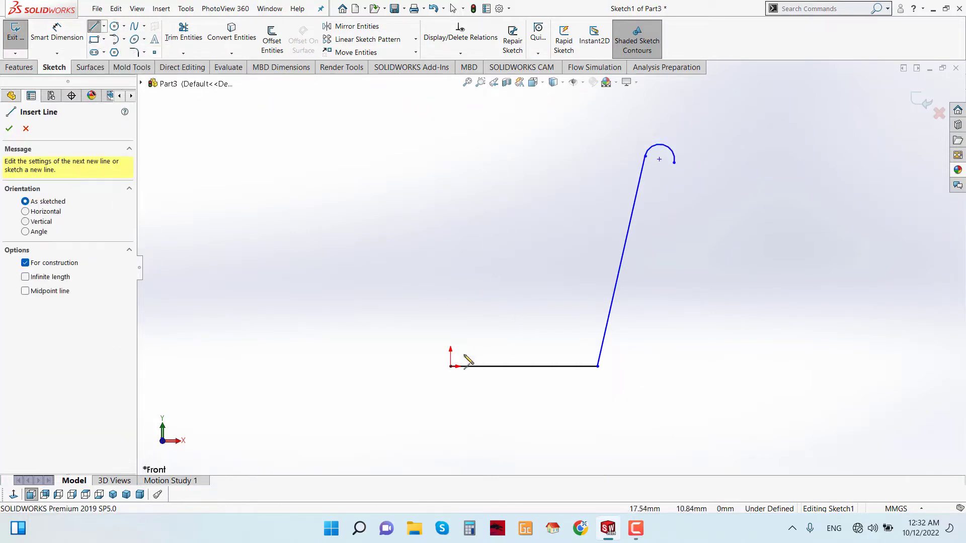
click(450, 366)
click(450, 133)
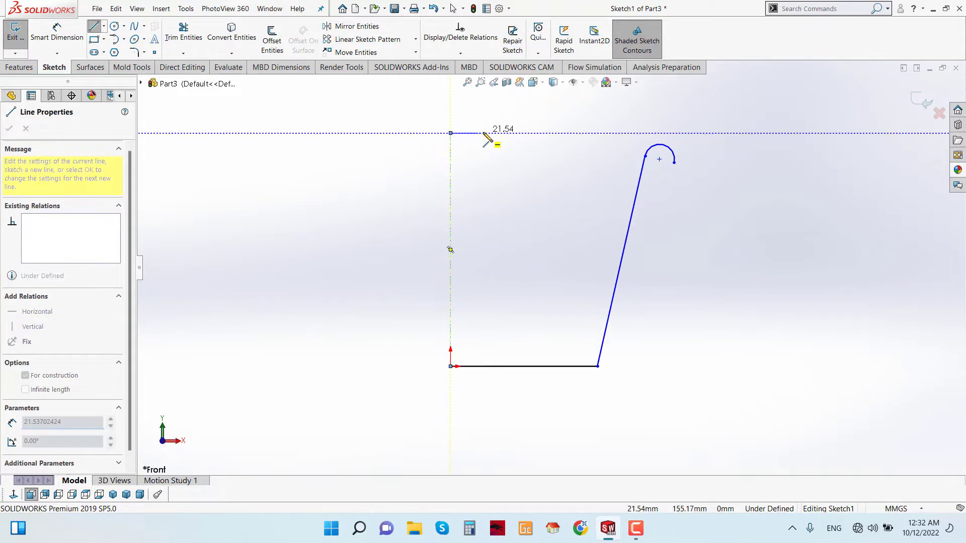
right_click(483, 133)
click(498, 143)
key(z)
Step: Dimension the vertical centerline to 180 mm
click(57, 33)
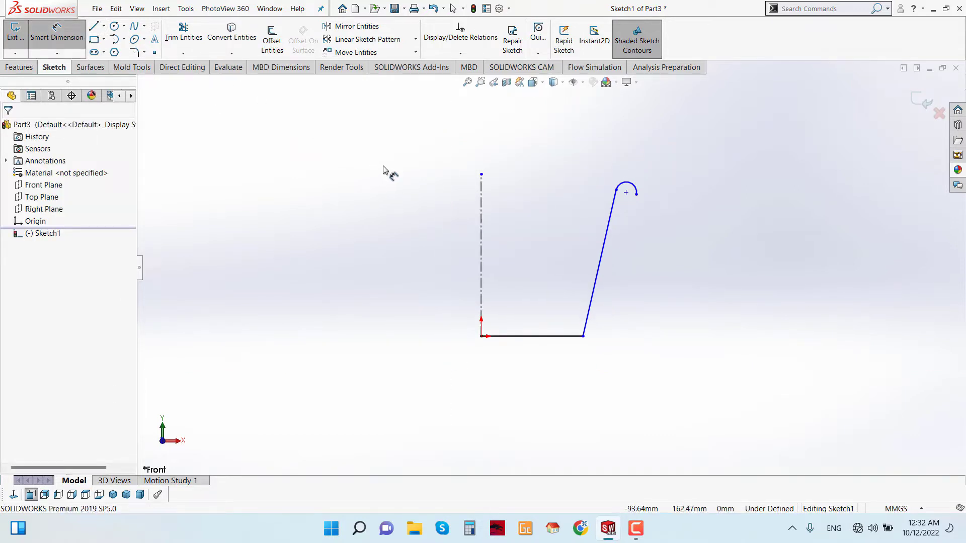
scroll(467, 200, down, 2)
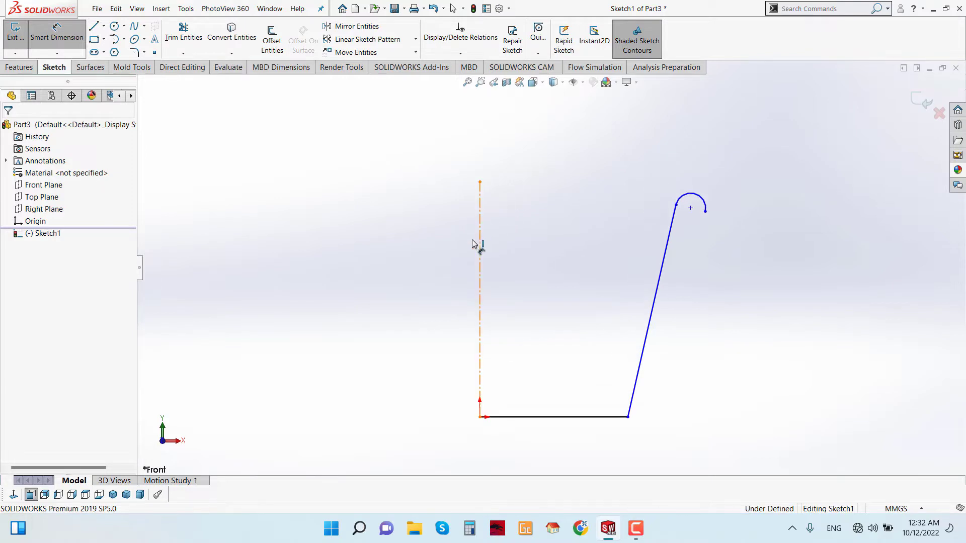
click(475, 244)
click(396, 264)
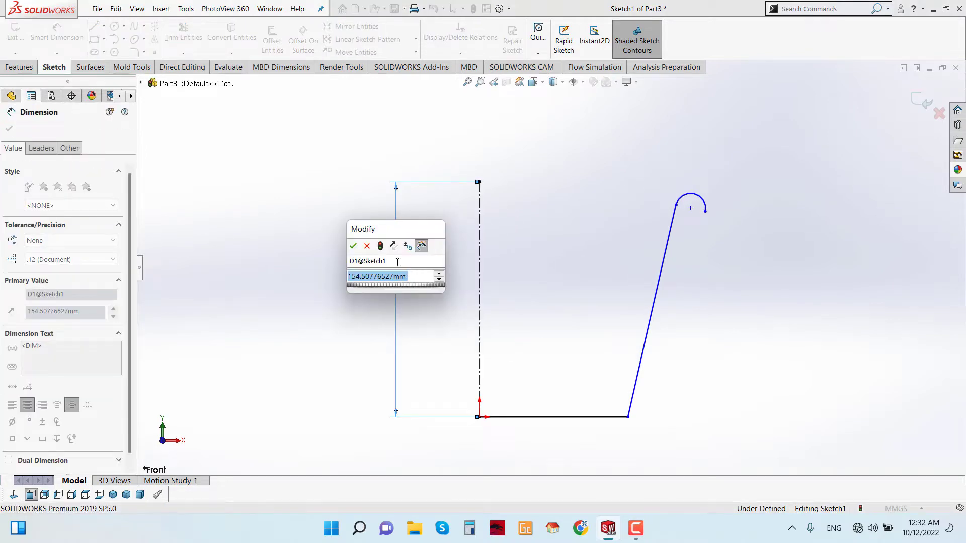
text(180)
key(Return)
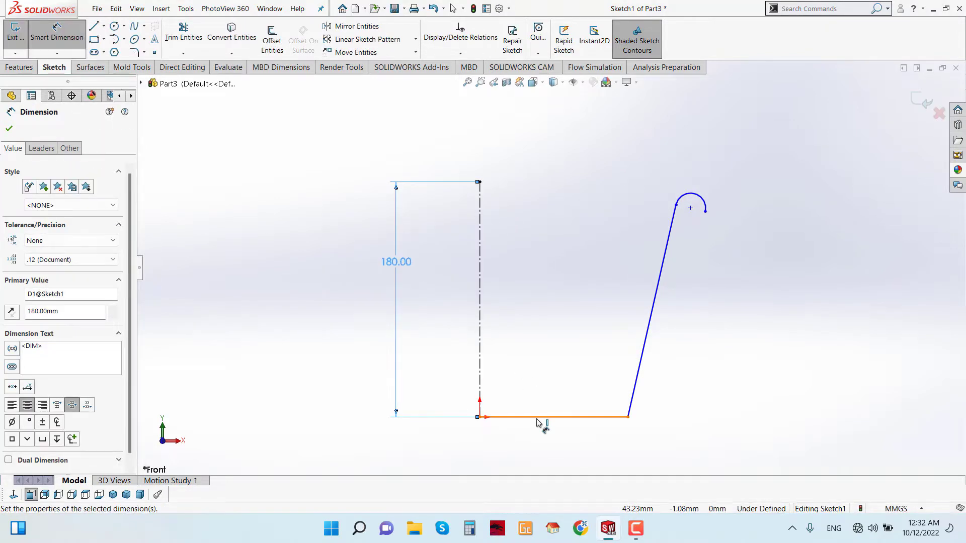
Step: Dimension the horizontal base line to 120 mm and the slanted wall line to 180 mm
click(540, 417)
click(539, 452)
text(120)
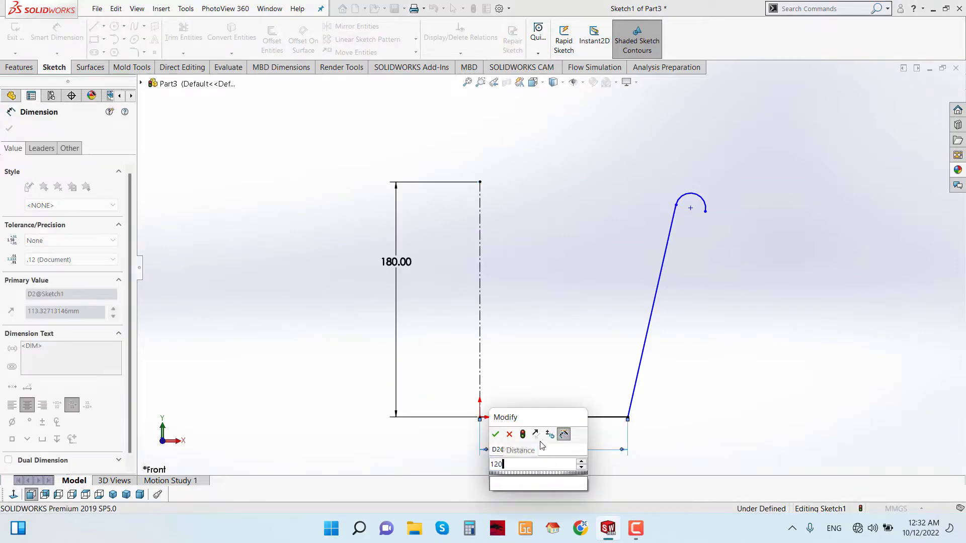
key(Return)
click(650, 387)
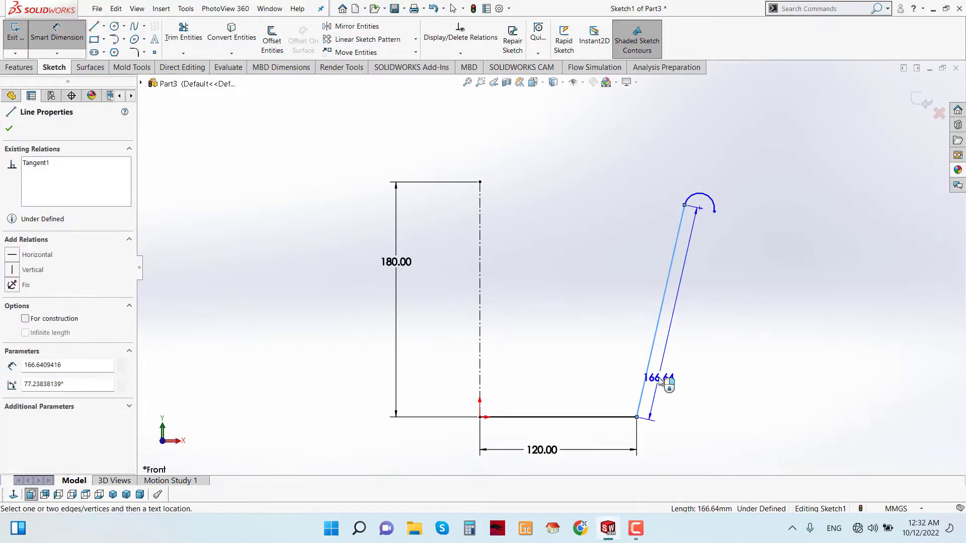
click(660, 380)
text(180)
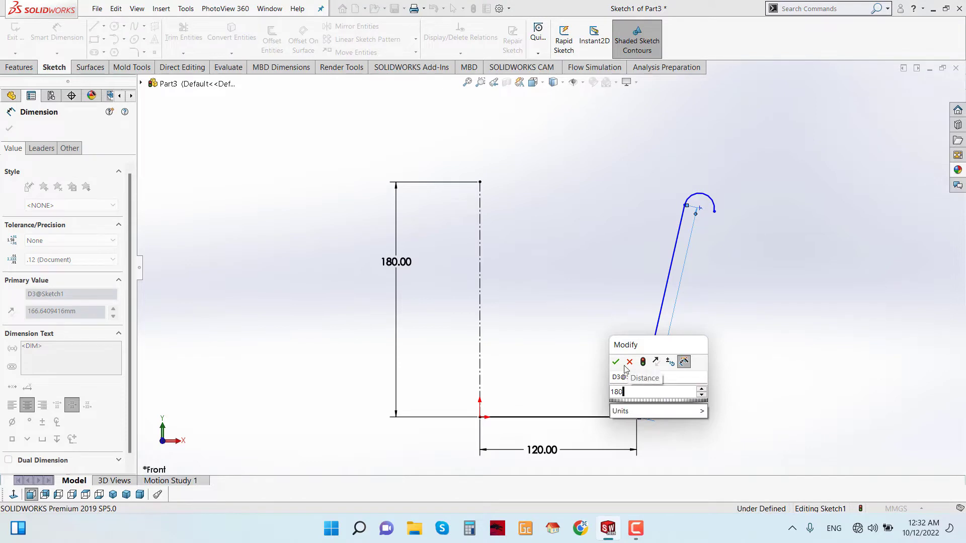
key(Return)
Step: Dimension the angle between the base line and the slanted wall line to 105°
click(614, 417)
click(650, 358)
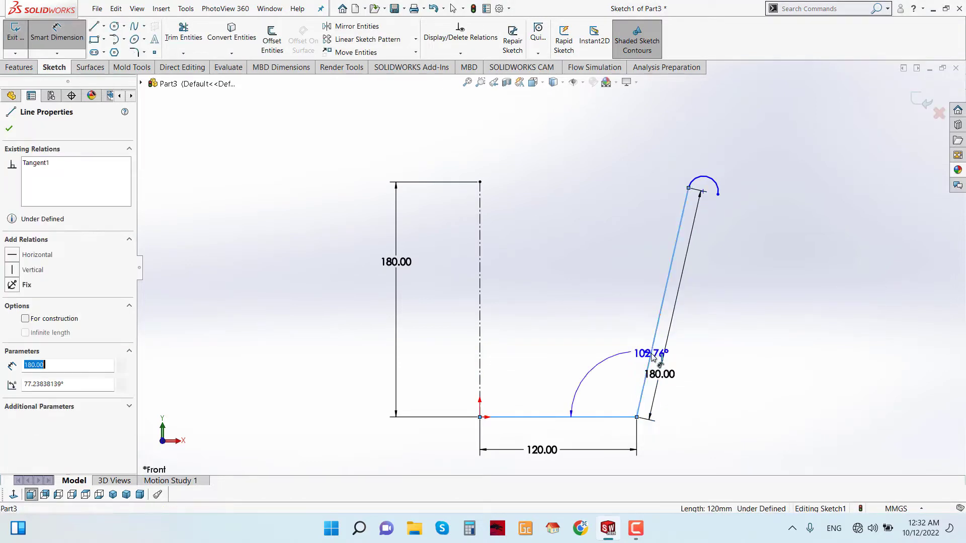
click(612, 389)
text(10)
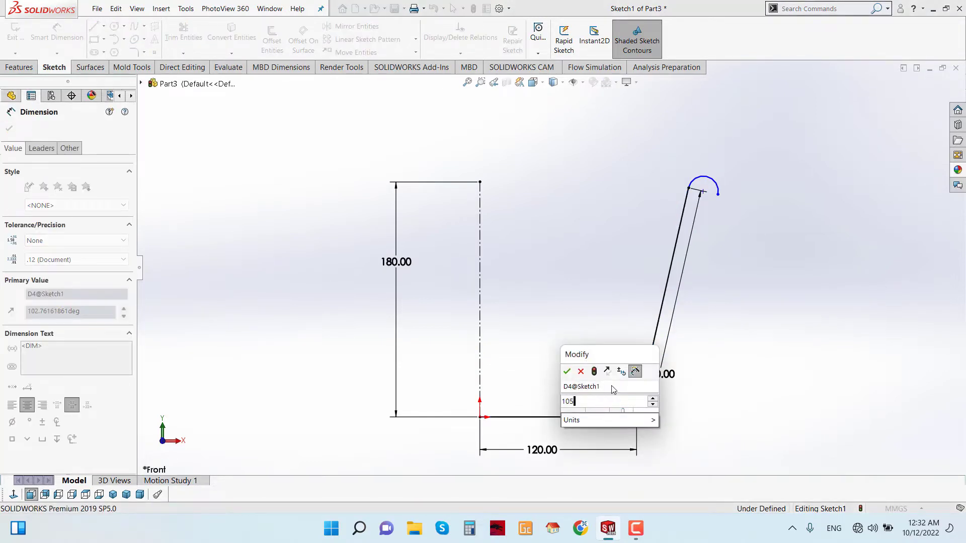
text(5)
click(566, 372)
Step: Dimension the rim arc's radius to 10 mm and finish dimensioning
click(720, 181)
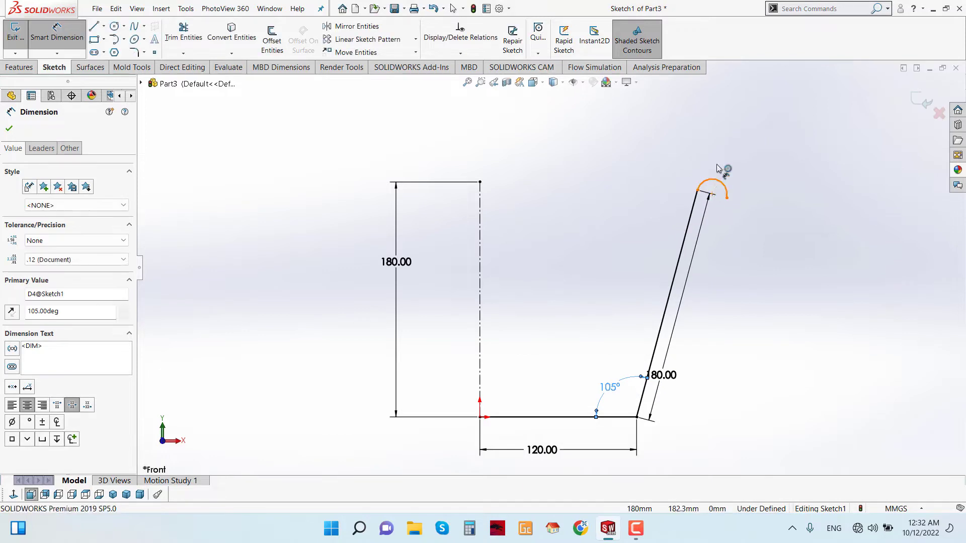
click(740, 152)
text(10)
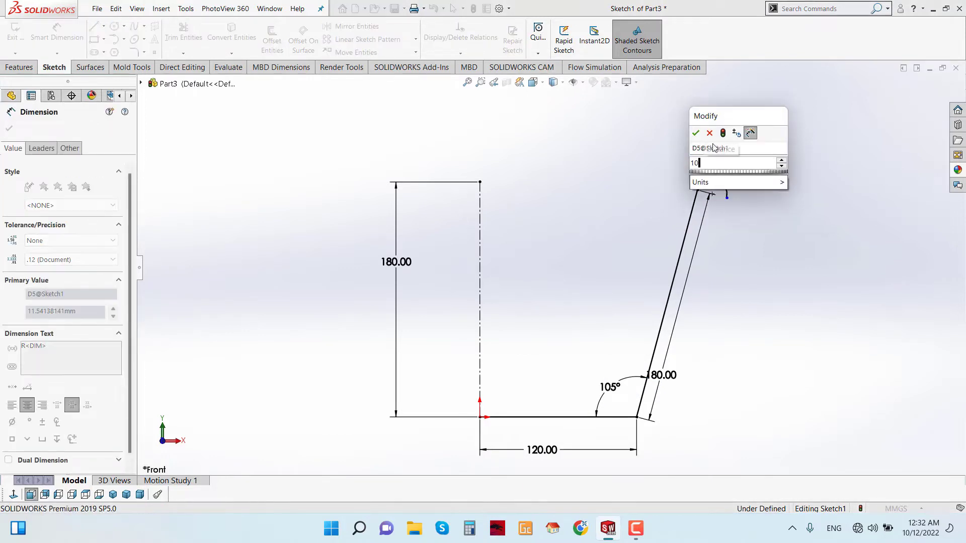
key(Return)
key(f)
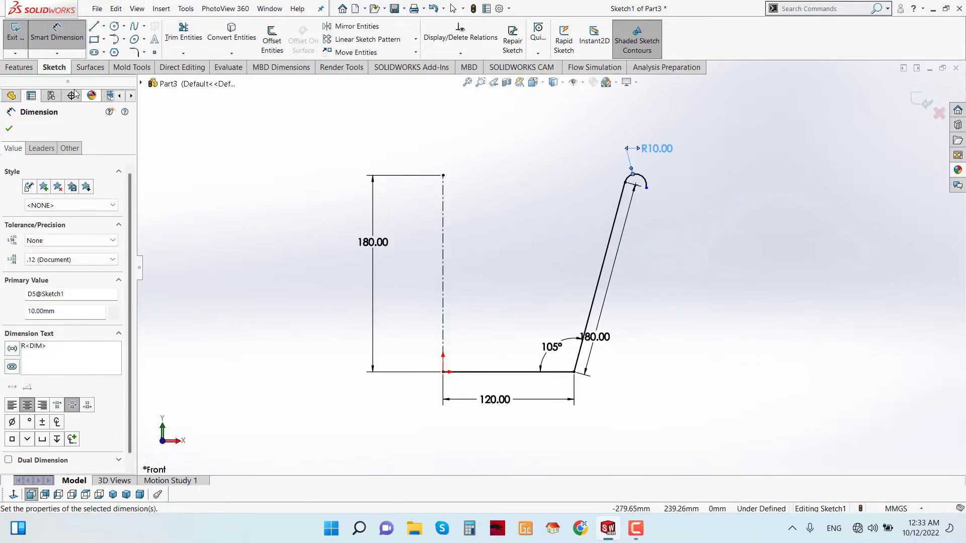
click(9, 129)
Step: Revolve the open profile 360° about the vertical centerline as a 10 mm one-direction thin feature, without closing the sketch
click(20, 66)
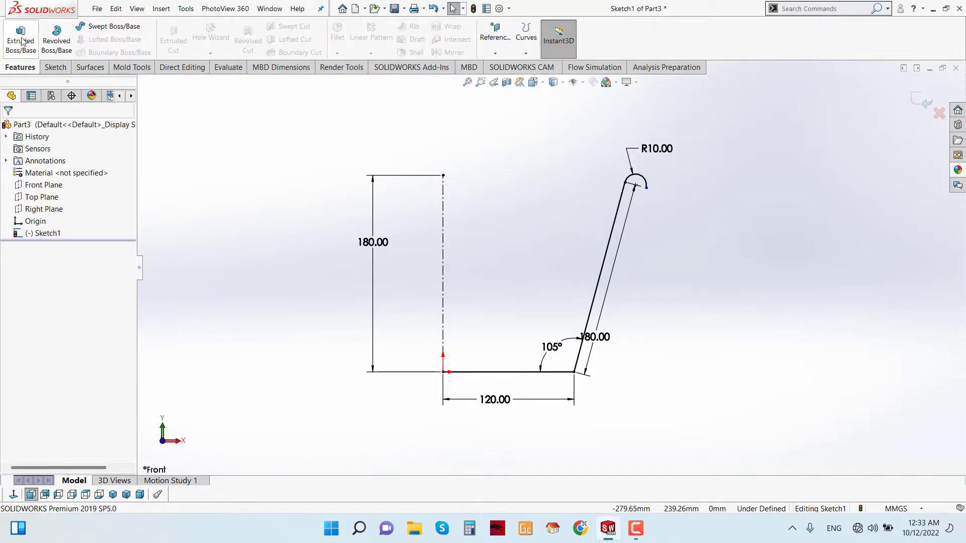
click(65, 37)
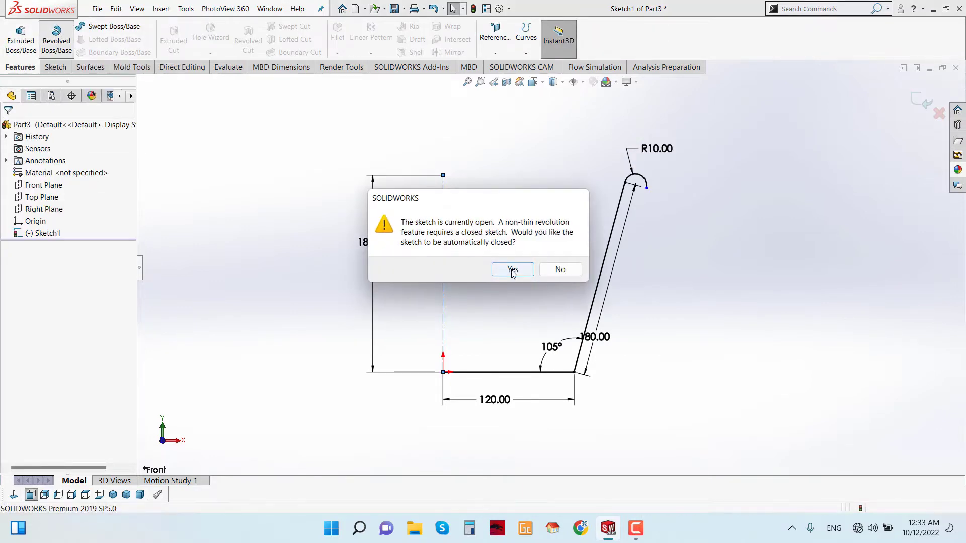
click(513, 269)
click(559, 264)
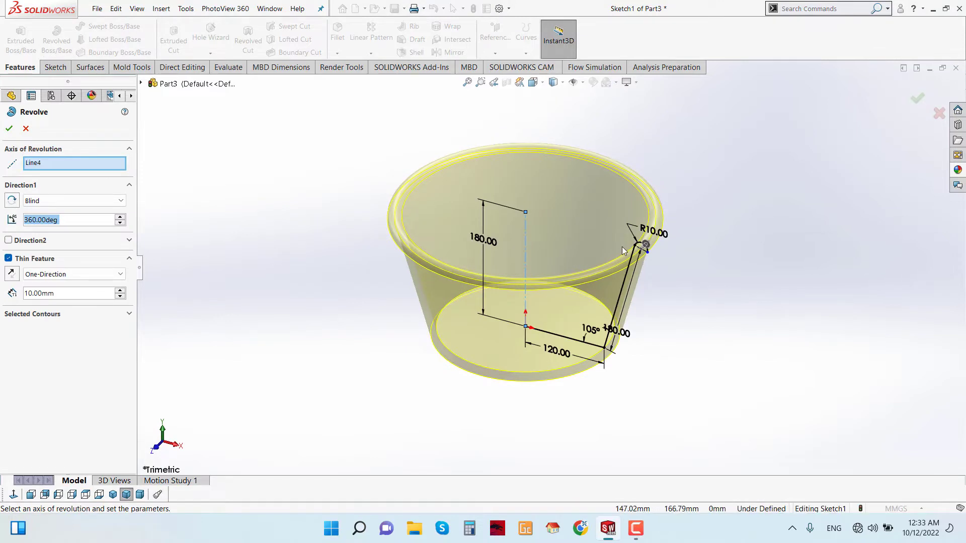
click(9, 128)
Step: Apply the white medium gloss plastic appearance to the revolved body
middle_drag(657, 319, 558, 245)
right_click(557, 246)
mouse_move(648, 233)
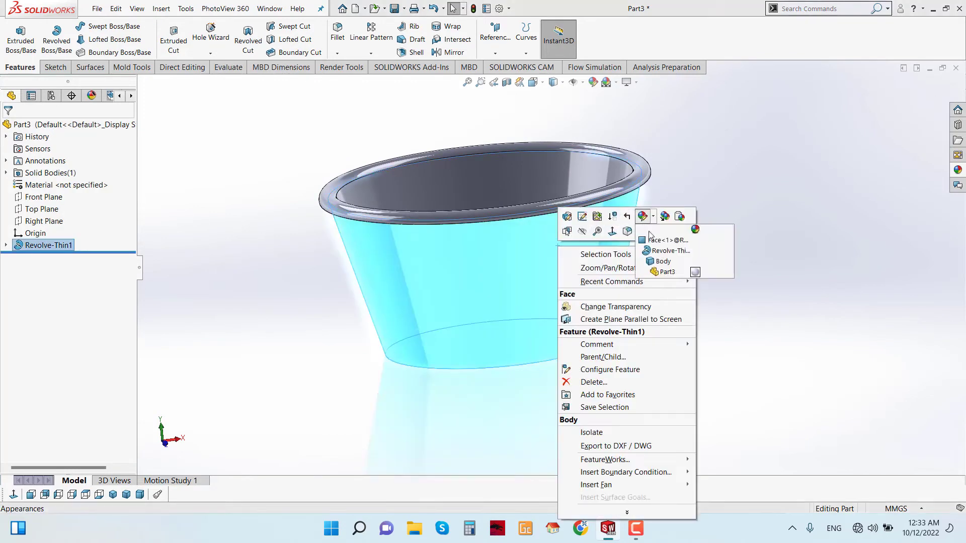
click(663, 261)
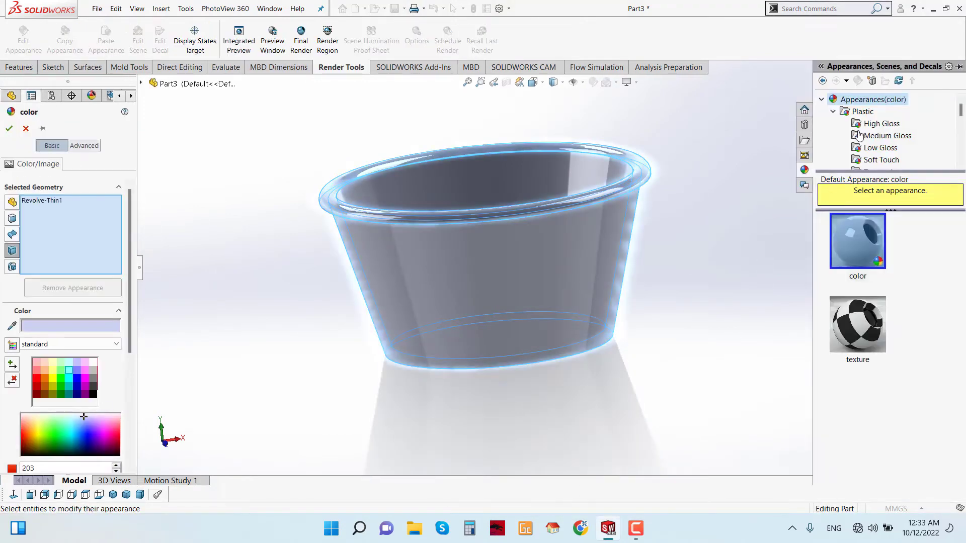
click(881, 124)
click(881, 135)
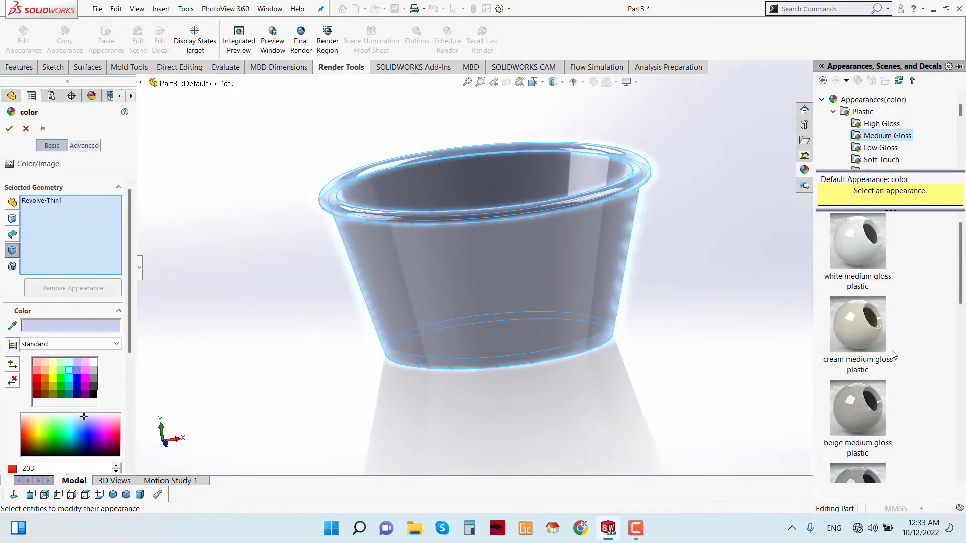
click(865, 261)
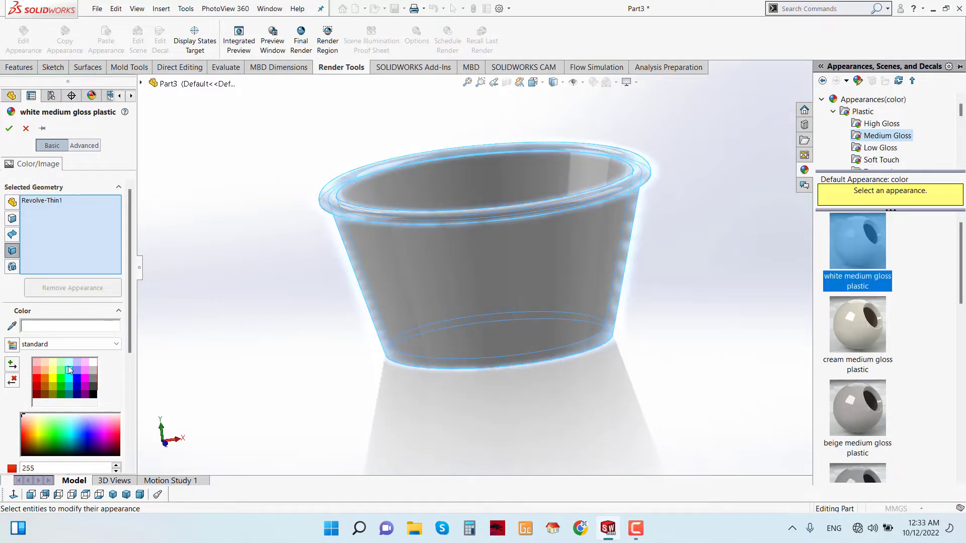
Step: Change the body's appearance color to light cyan and accept it
click(68, 364)
click(70, 371)
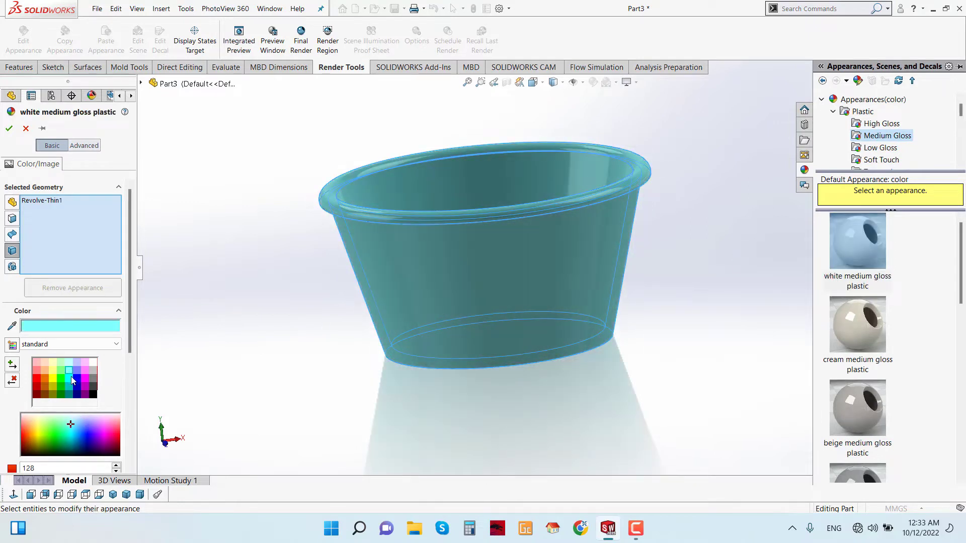
click(9, 130)
click(312, 149)
Step: Fillet the tub's outer and inner bottom edges with a 10 mm radius
scroll(545, 297, down, 2)
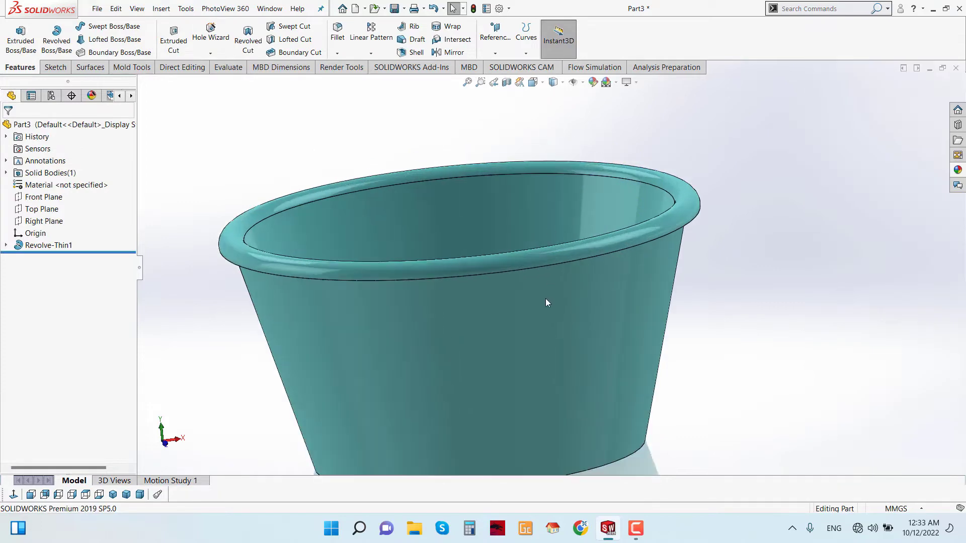
scroll(532, 362, up, 1)
middle_drag(532, 364, 580, 371)
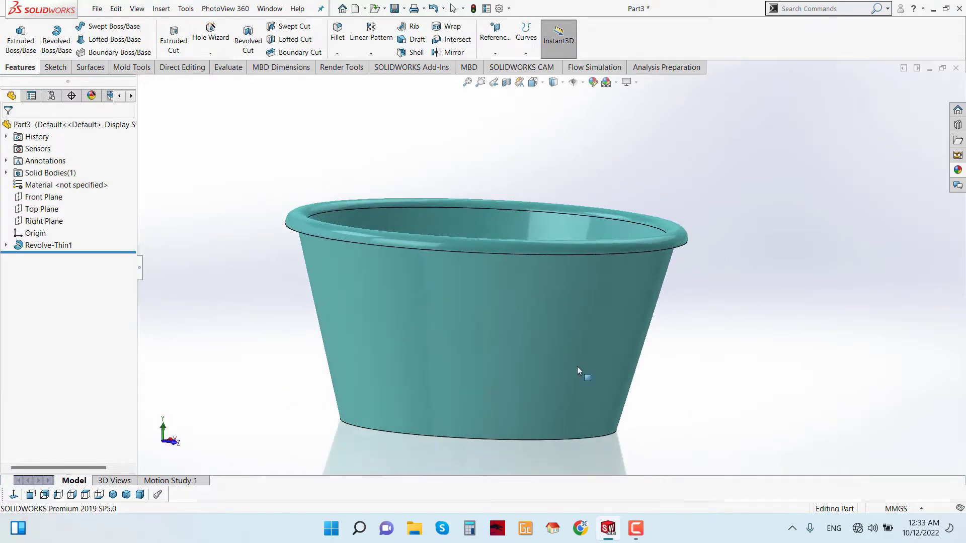
click(339, 33)
middle_drag(502, 446, 657, 457)
click(500, 363)
scroll(410, 285, down, 5)
scroll(408, 285, down, 1)
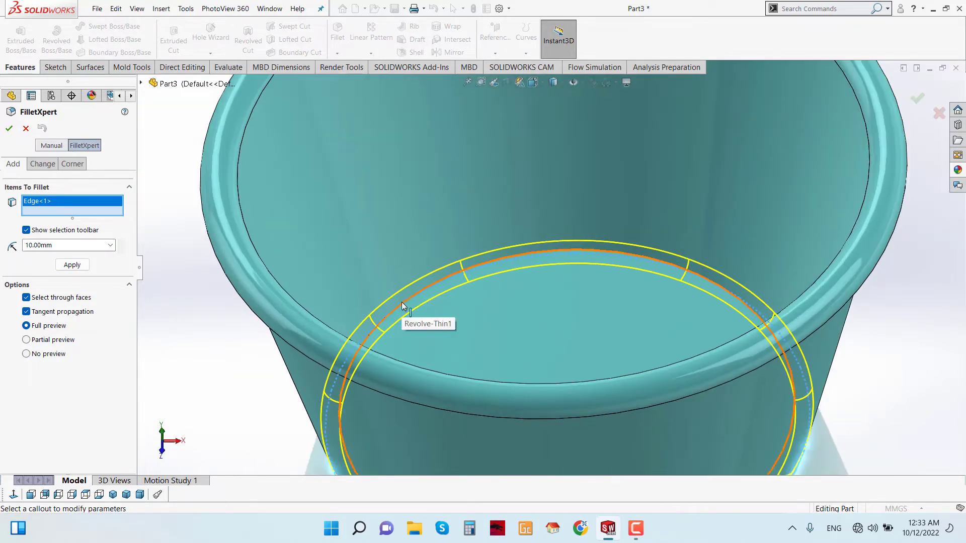
click(403, 306)
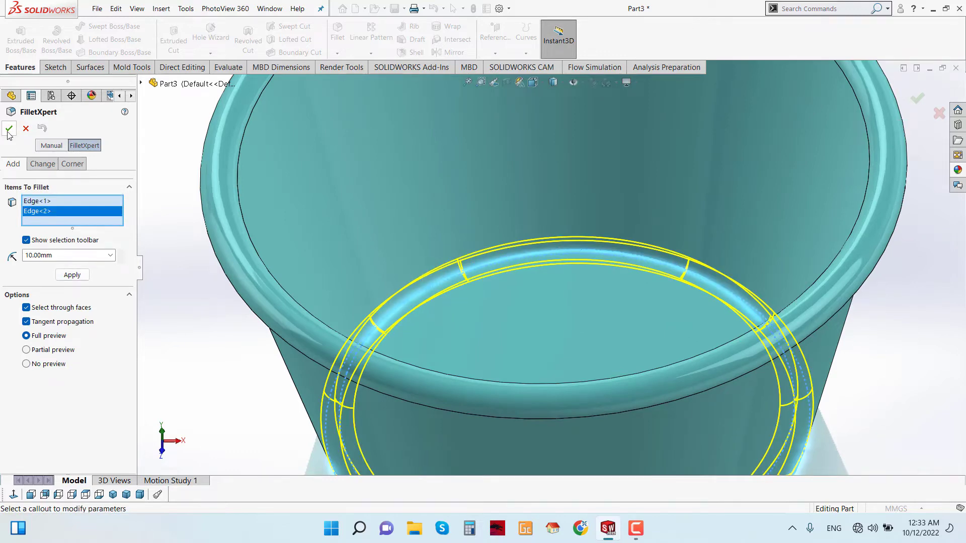
click(9, 131)
Step: Start a sketch on the Front Plane and draw a vertical centerline from the tub's bottom edge to the top of its rim
scroll(825, 403, up, 5)
middle_drag(825, 403, 764, 284)
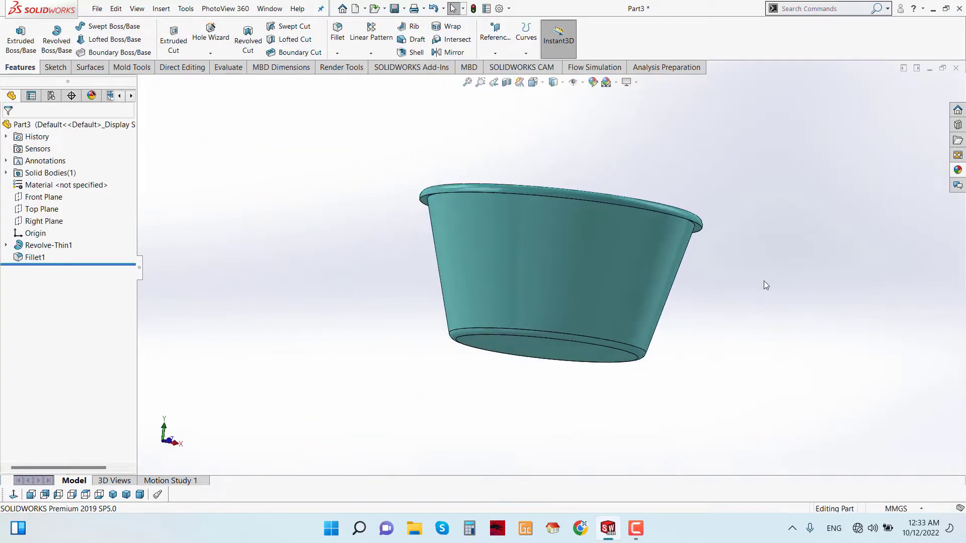
click(92, 202)
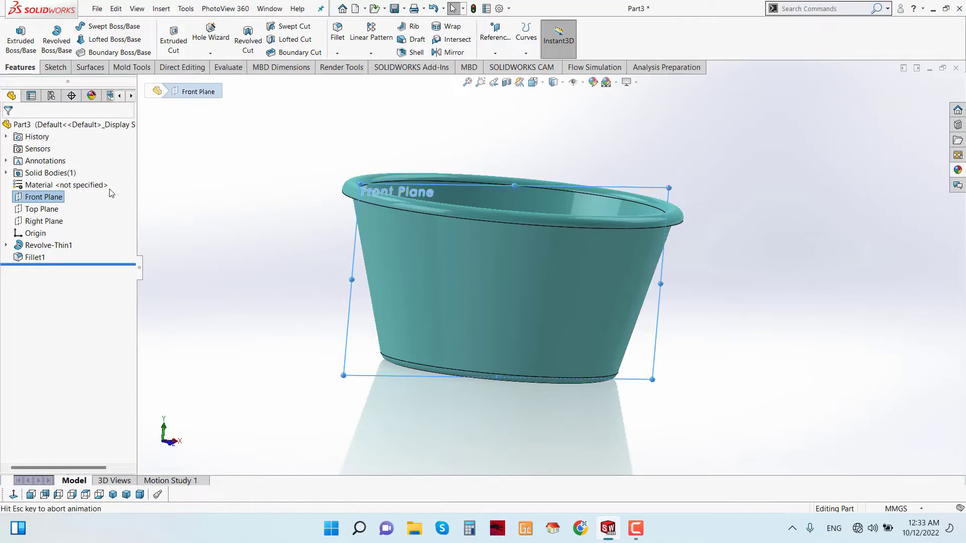
right_click(35, 197)
click(40, 204)
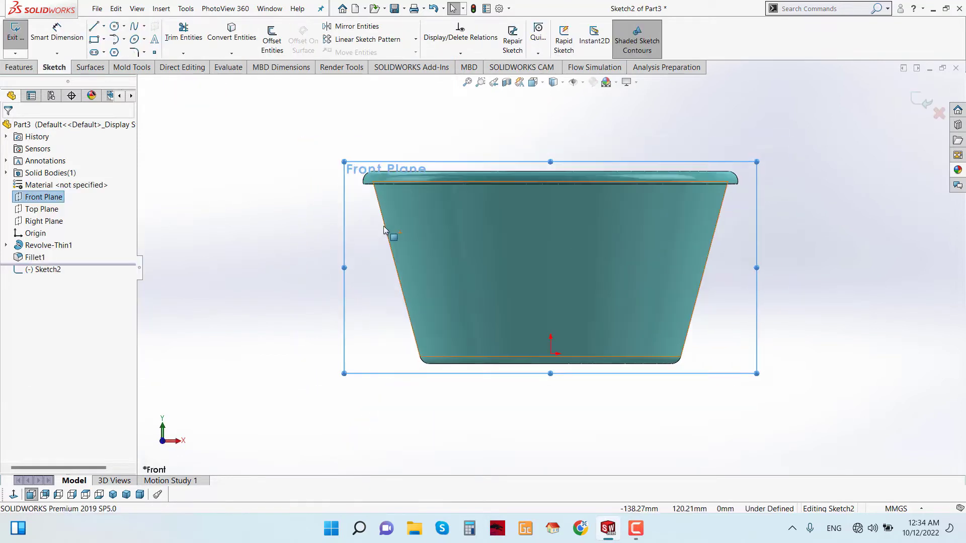
click(104, 26)
click(111, 40)
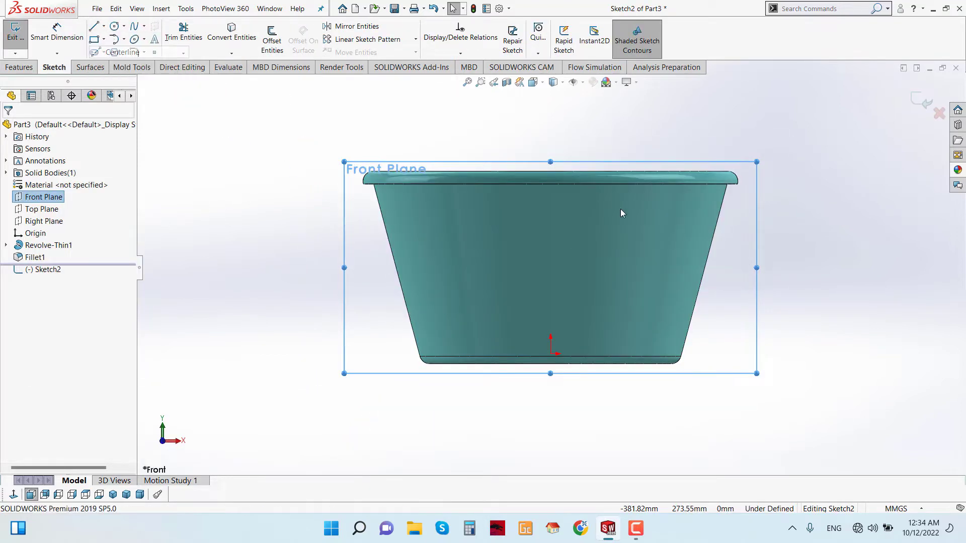
scroll(624, 370, up, 3)
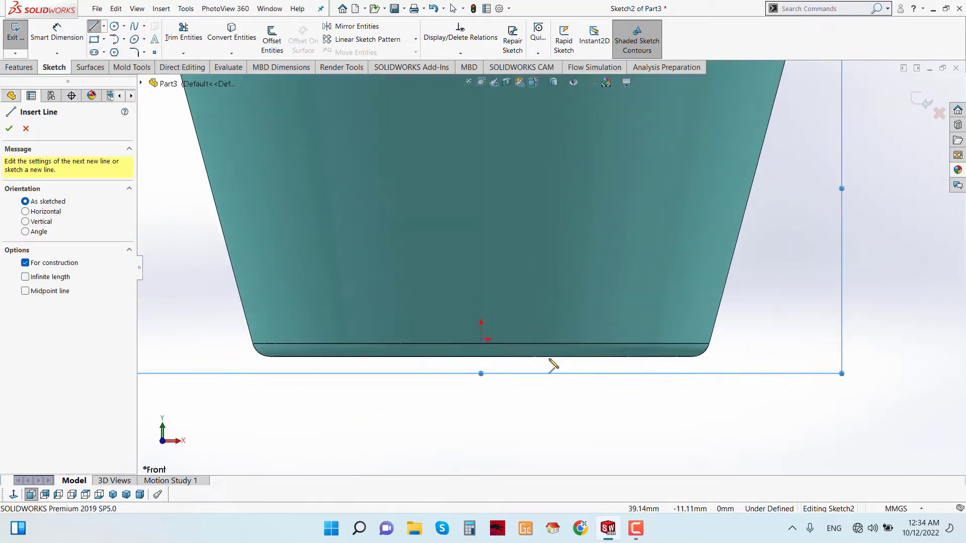
click(480, 356)
scroll(493, 371, down, 3)
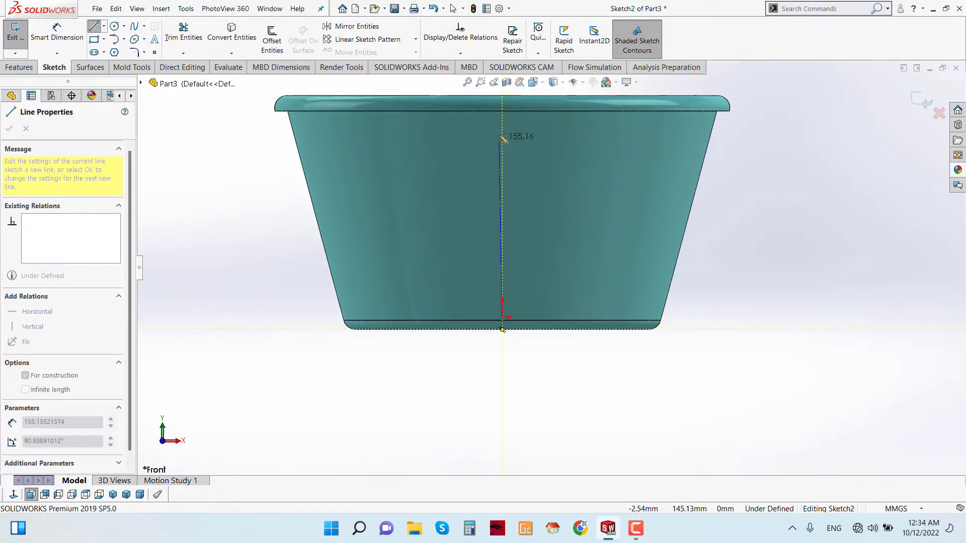
click(501, 96)
right_click(738, 128)
click(739, 134)
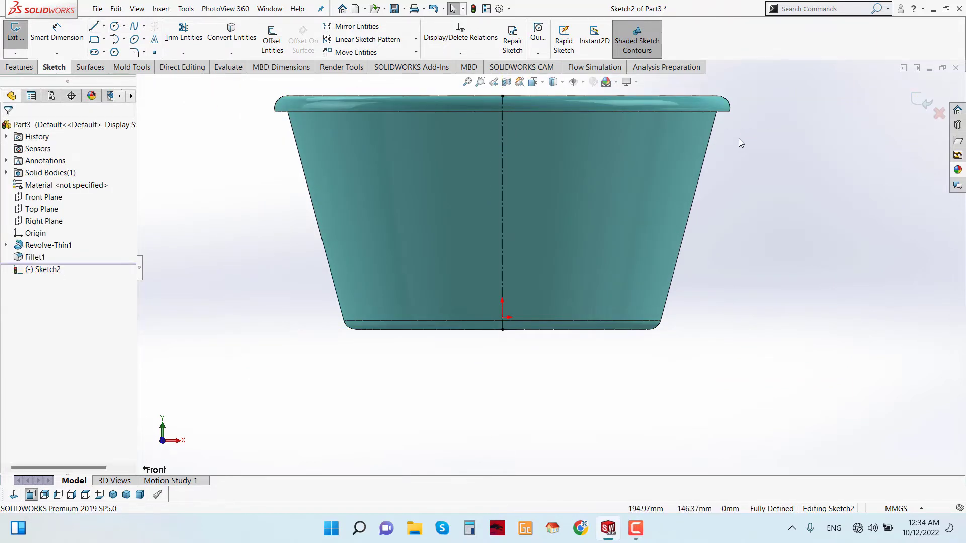
Step: Sketch a hexagon with an inscribed circle about 18 mm across, centered on the centerline just below the rim, and make its top side horizontal
click(114, 52)
scroll(510, 131, down, 2)
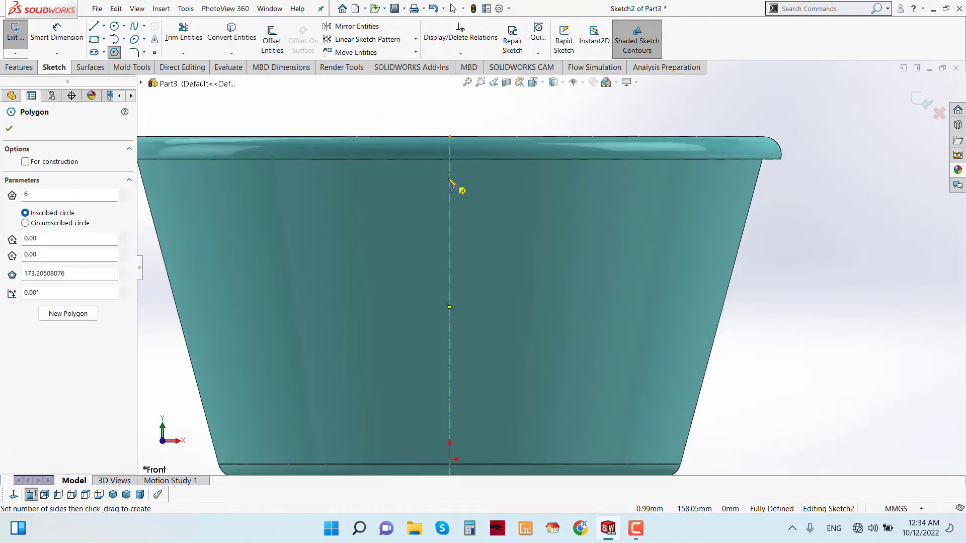
mouse_move(449, 178)
mouse_down()
mouse_move(478, 189)
mouse_move(469, 181)
mouse_up()
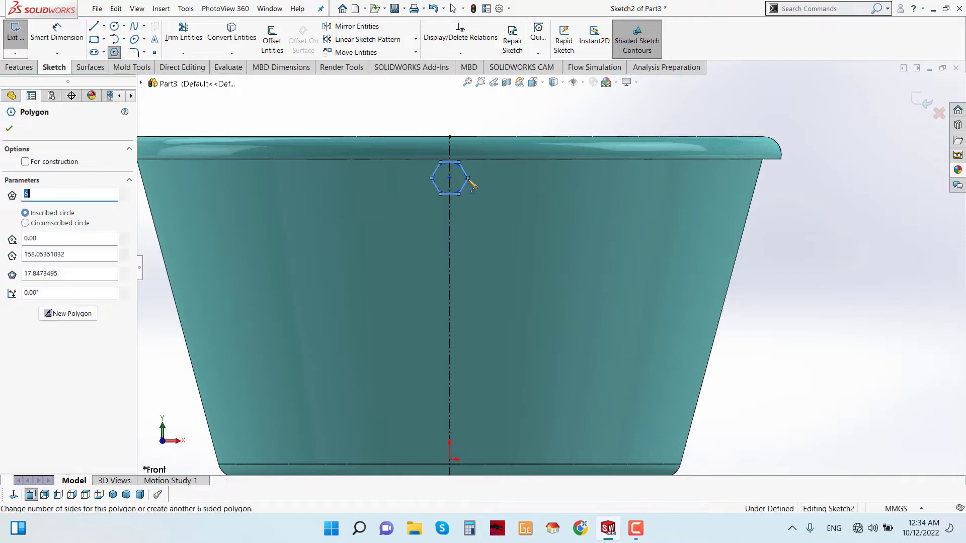
right_click(483, 112)
click(499, 123)
right_click(457, 162)
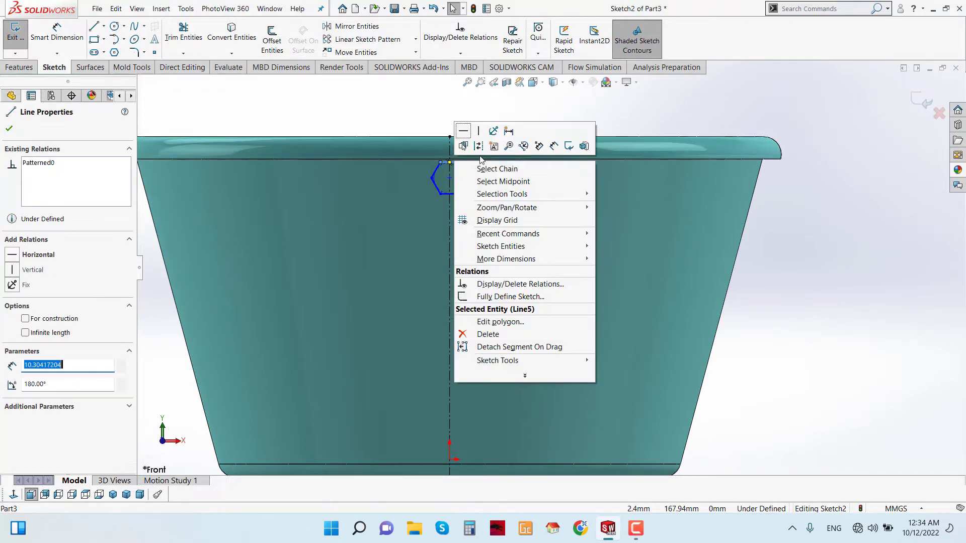
click(463, 130)
Step: Dimension the hexagon's center 20 mm below the top end of the centerline
click(56, 32)
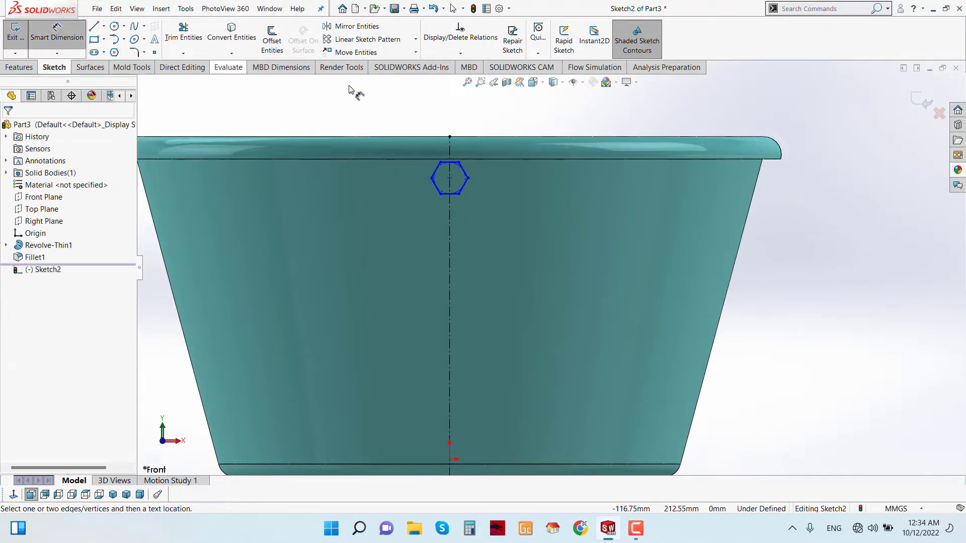
click(449, 137)
click(449, 177)
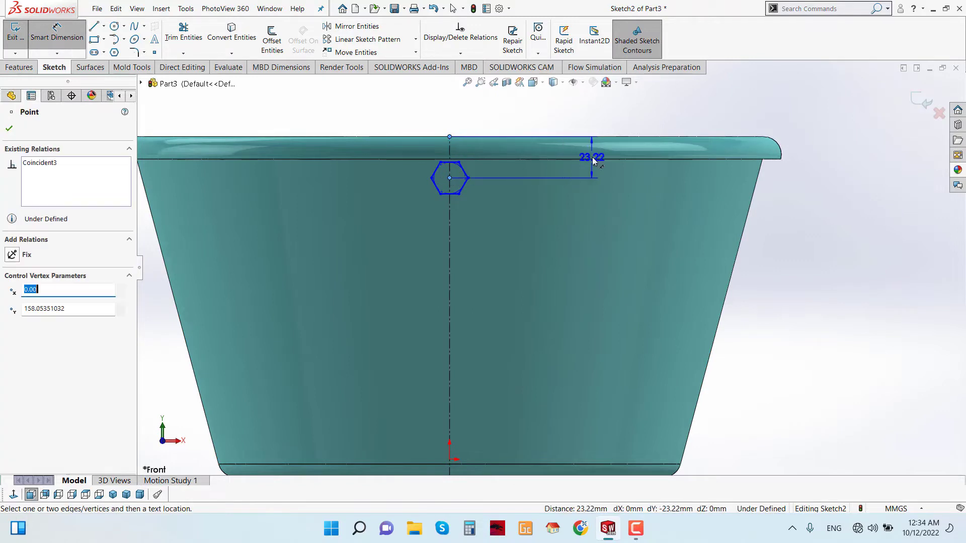
click(829, 159)
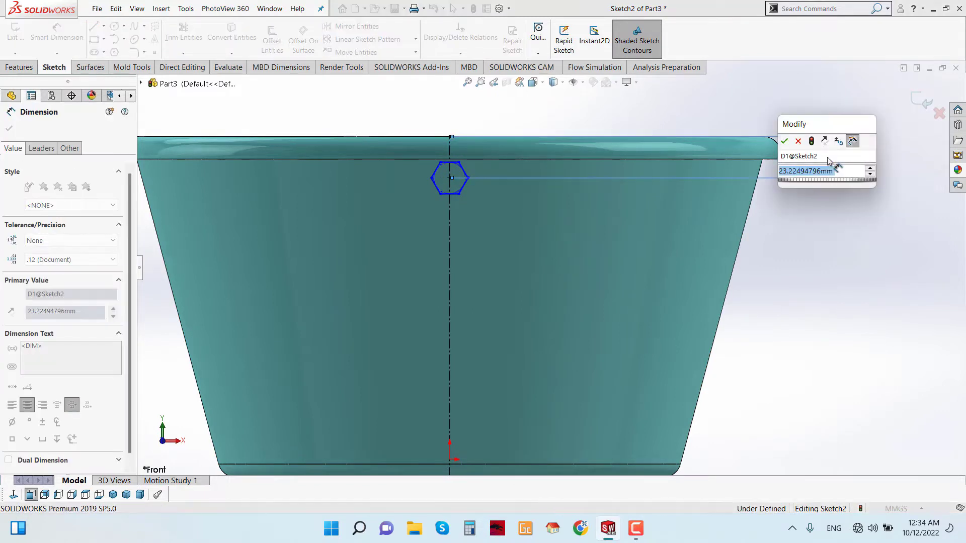
text(20)
key(Return)
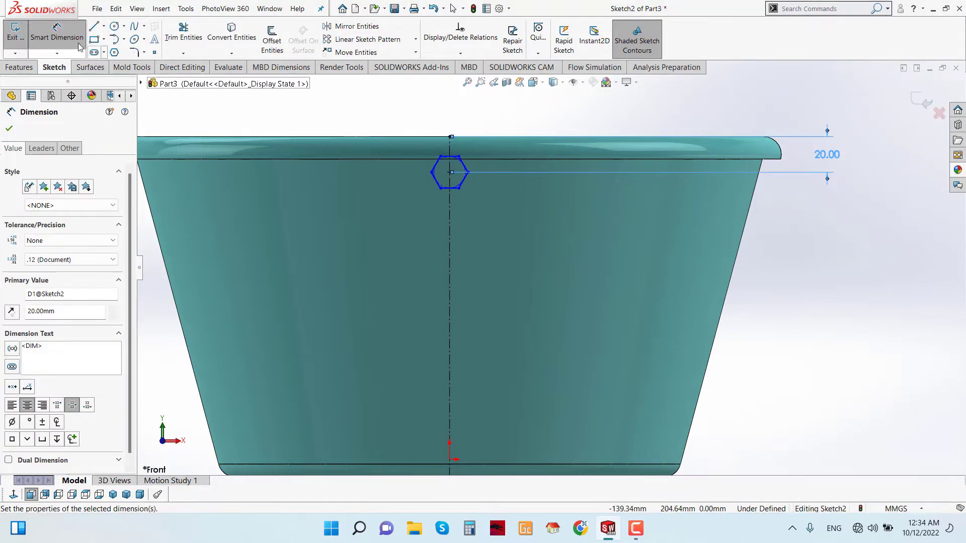
Step: Dimension the hexagon's height between its horizontal sides to 10 mm and finish dimensioning
click(452, 158)
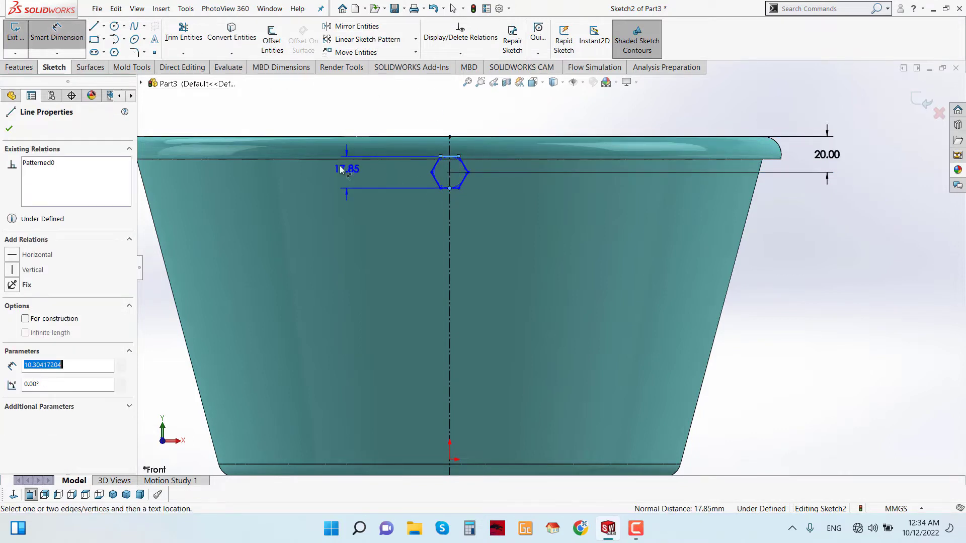
key(z)
click(175, 192)
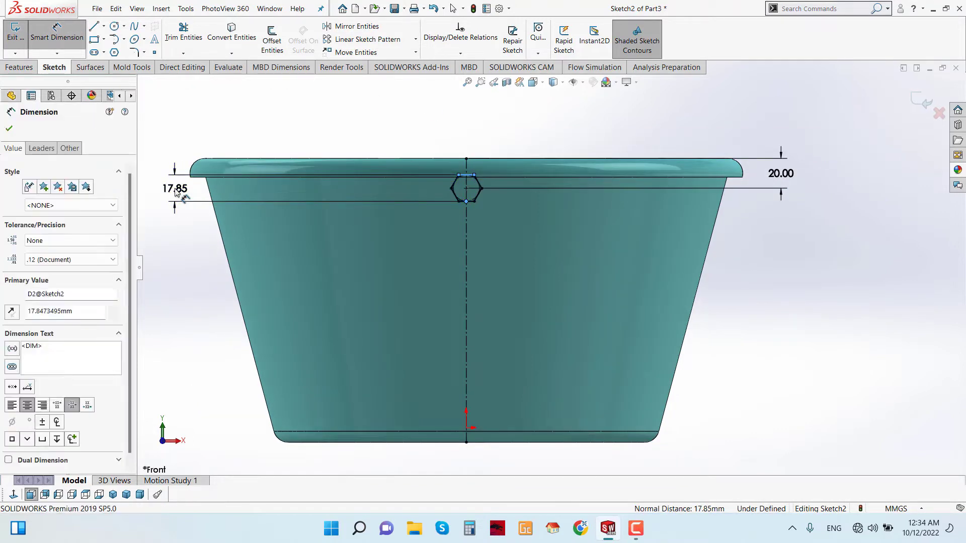
text(10)
click(133, 174)
scroll(468, 199, down, 3)
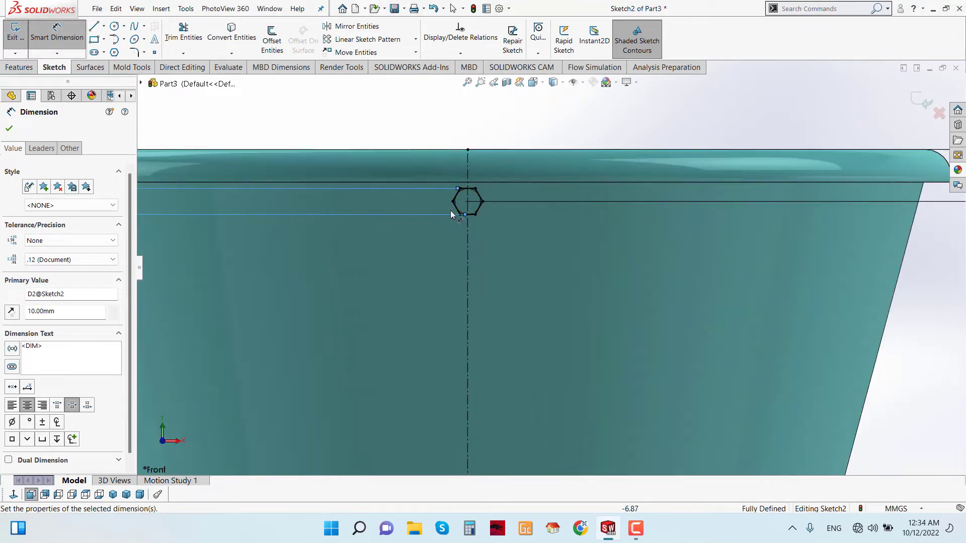
scroll(535, 235, up, 3)
key(Escape)
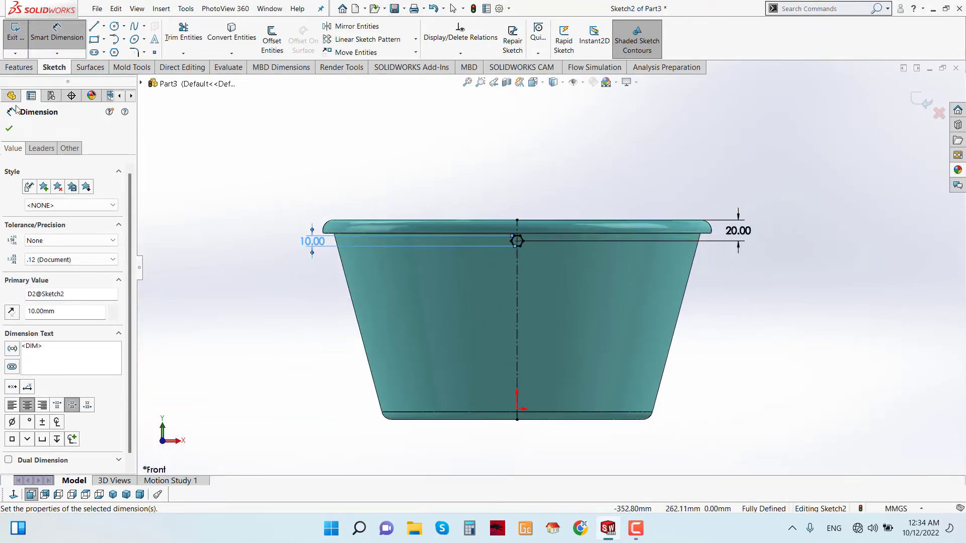
Step: Start a linear sketch pattern with the hexagon's sides as the entities to pattern
click(415, 40)
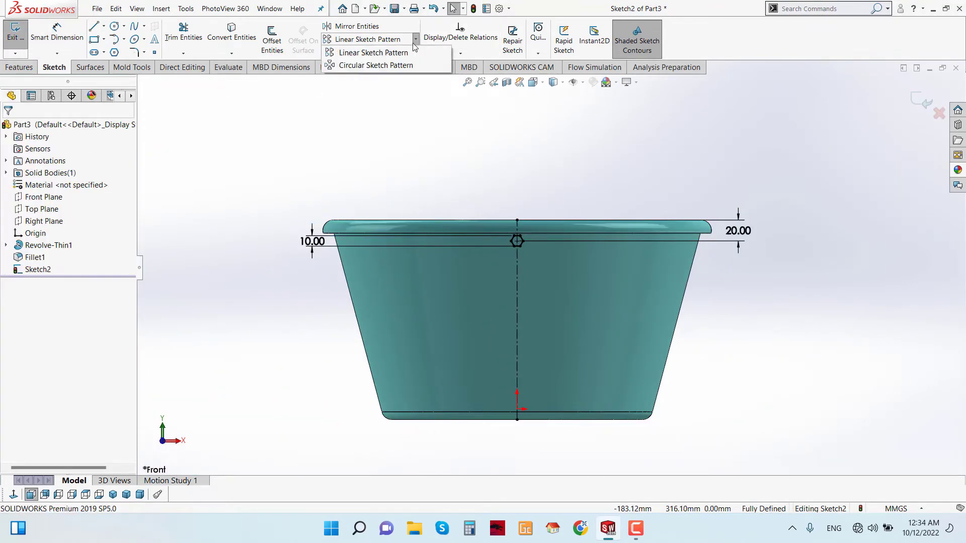
click(377, 53)
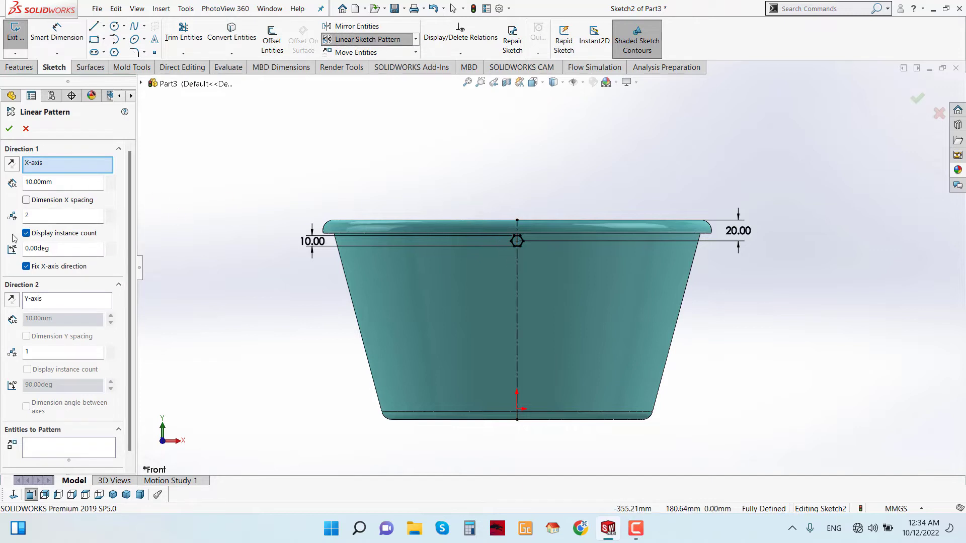
scroll(60, 302, down, 1)
click(75, 434)
scroll(452, 232, down, 5)
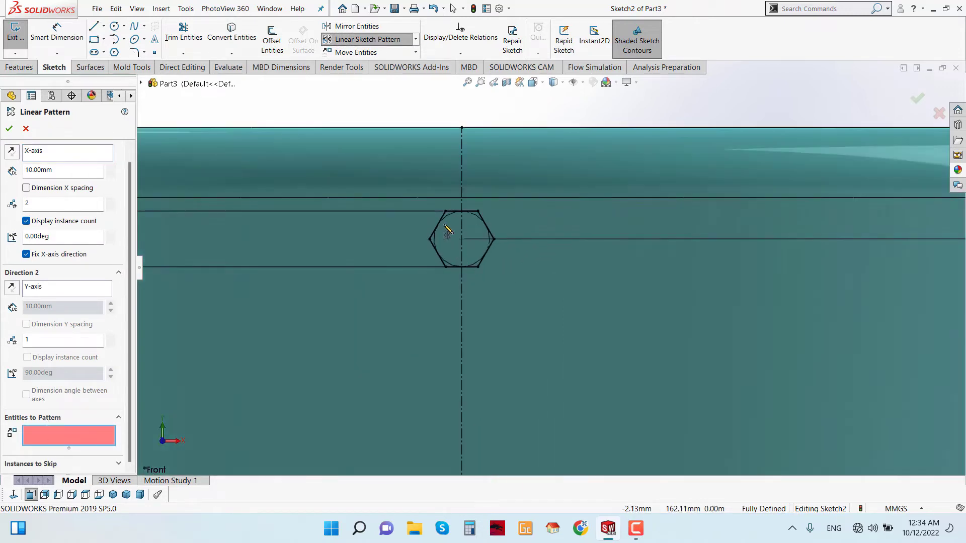
click(438, 224)
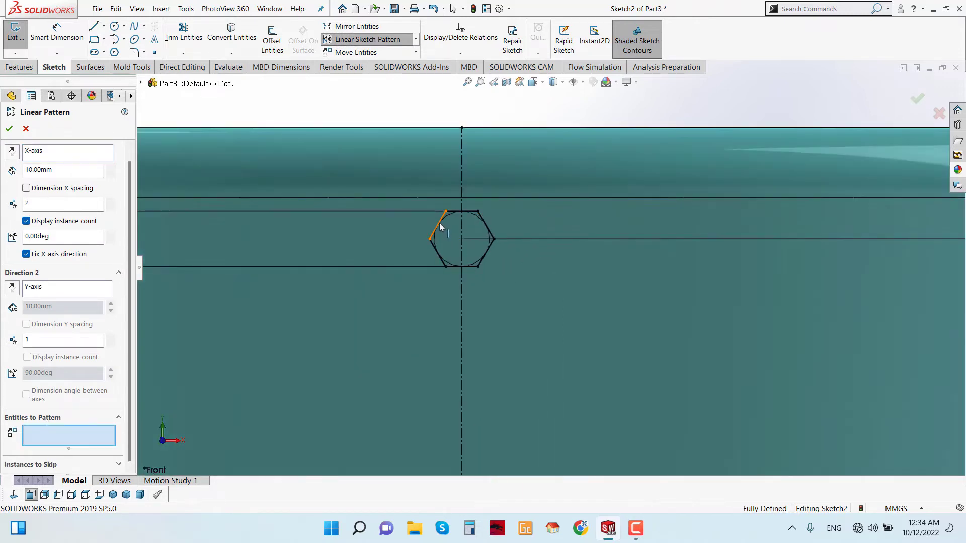
click(441, 259)
click(468, 266)
click(484, 254)
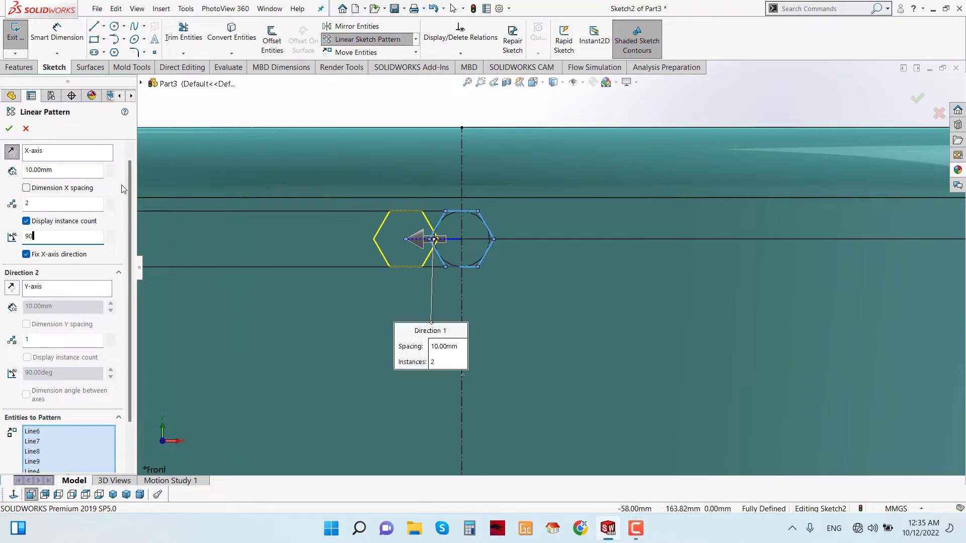
Step: Direct the hexagon pattern straight down the tub at 270° with 15 mm spacing
key(Return)
scroll(578, 266, up, 2)
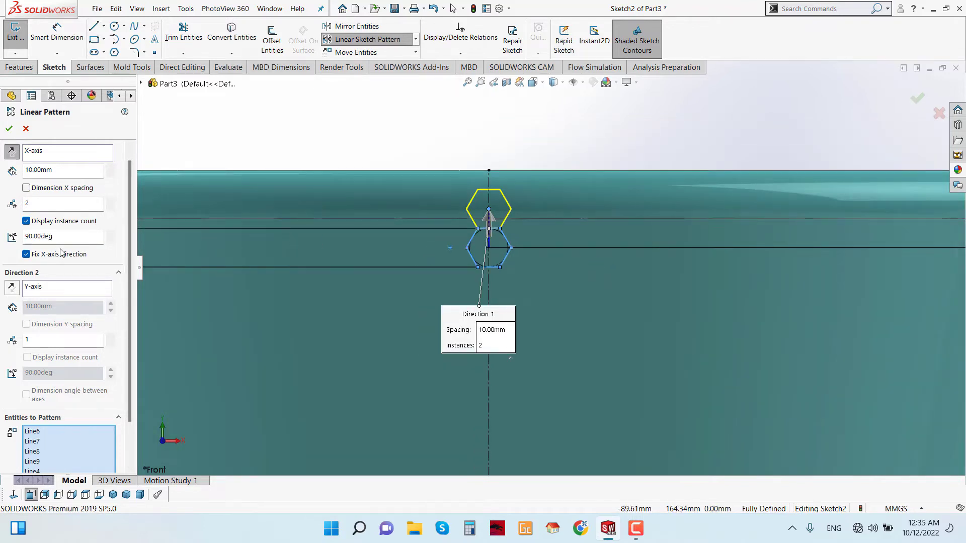
click(16, 155)
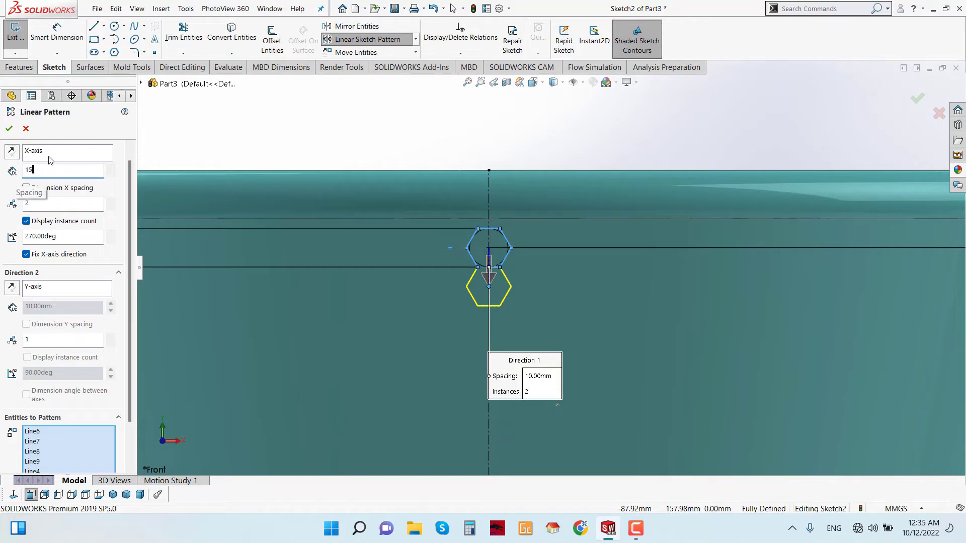
key(Return)
scroll(518, 292, up, 2)
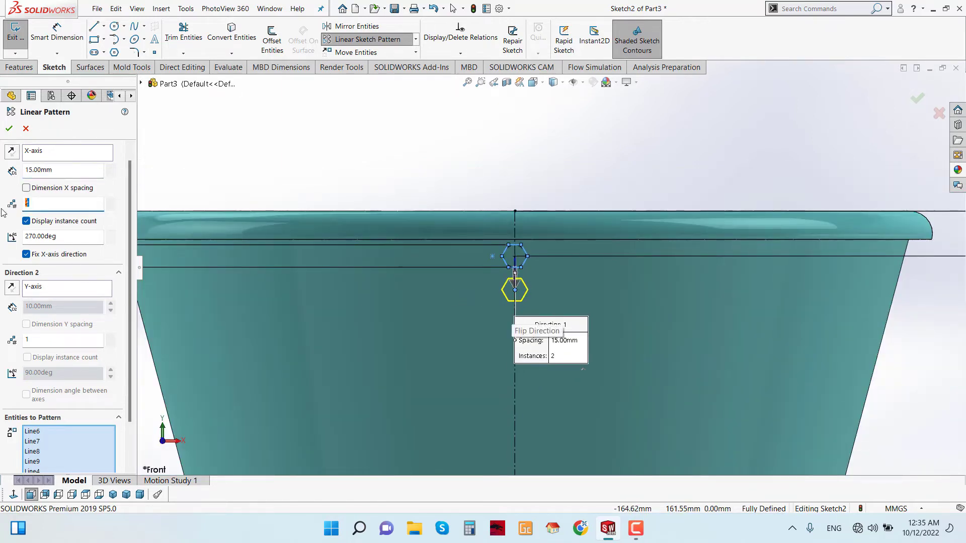
Step: Set the hexagon pattern to 11 instances and accept it
text(10)
scroll(551, 267, up, 4)
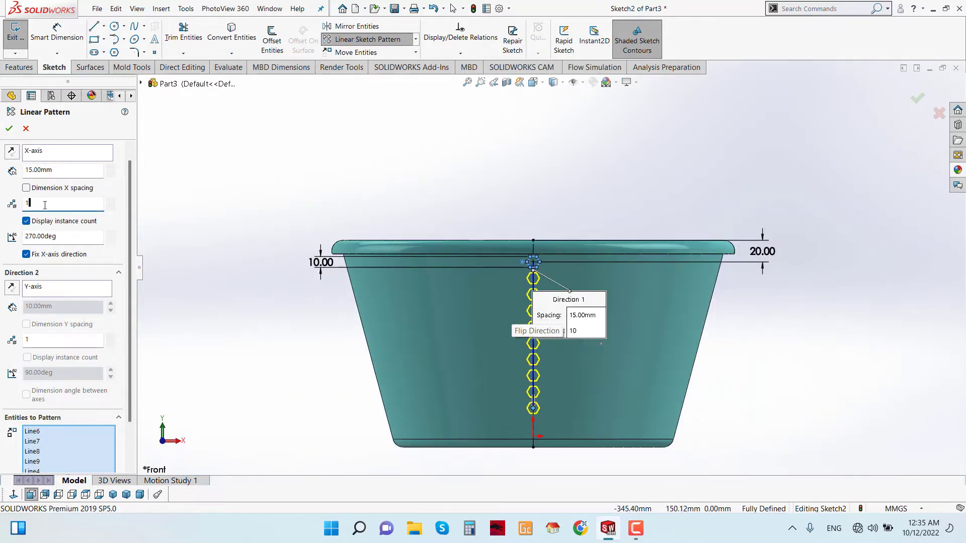
key(Return)
scroll(513, 401, down, 3)
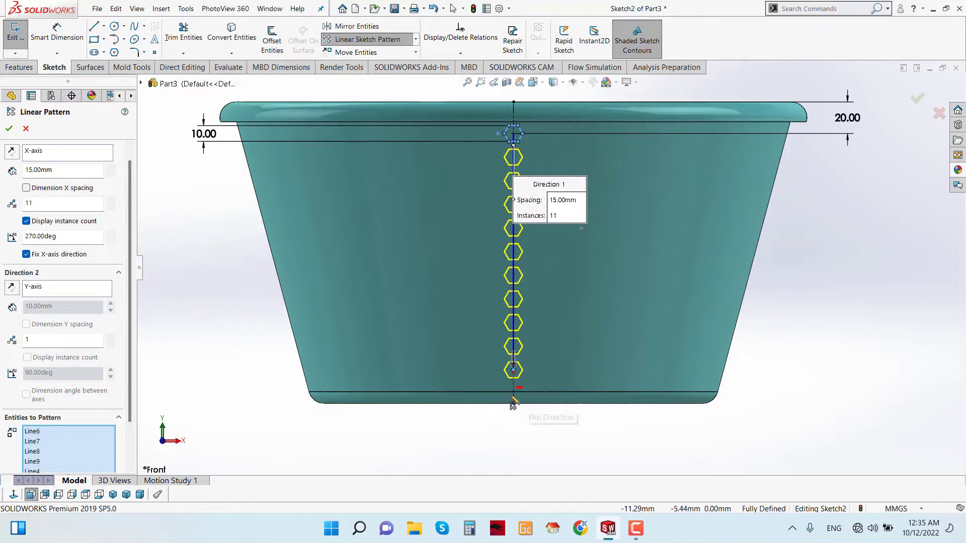
click(9, 128)
scroll(624, 282, up, 3)
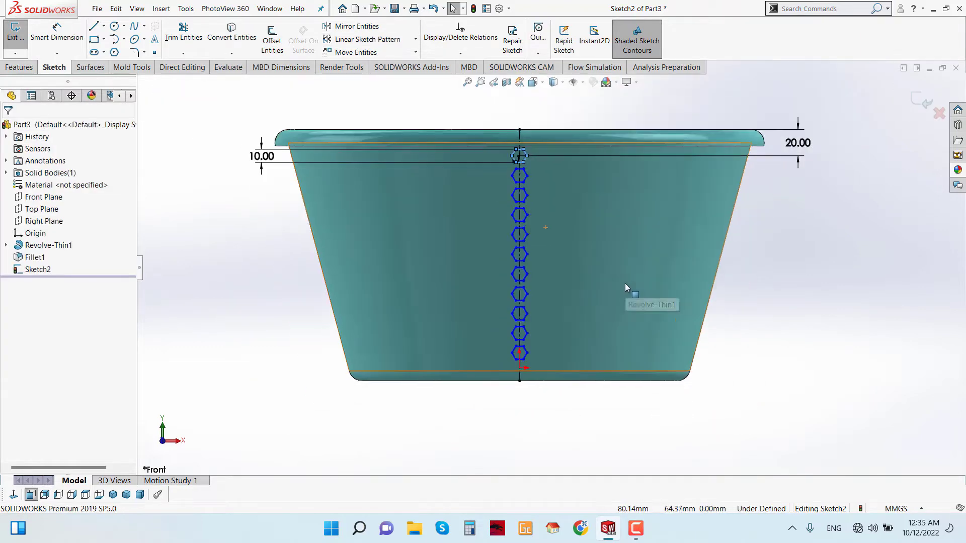
Step: Cut the column of hexagons through the tub wall with an extruded cut set to Through All
scroll(728, 225, down, 2)
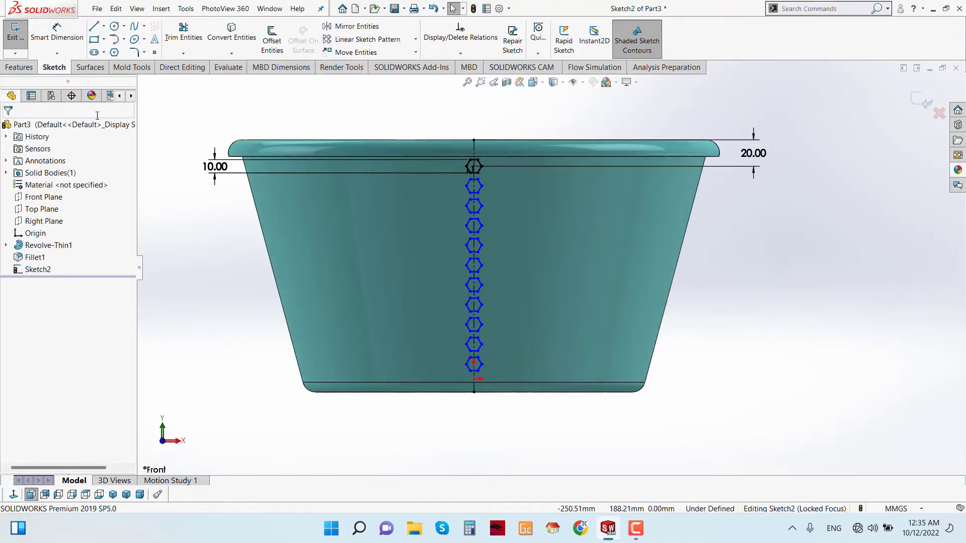
click(23, 67)
click(173, 38)
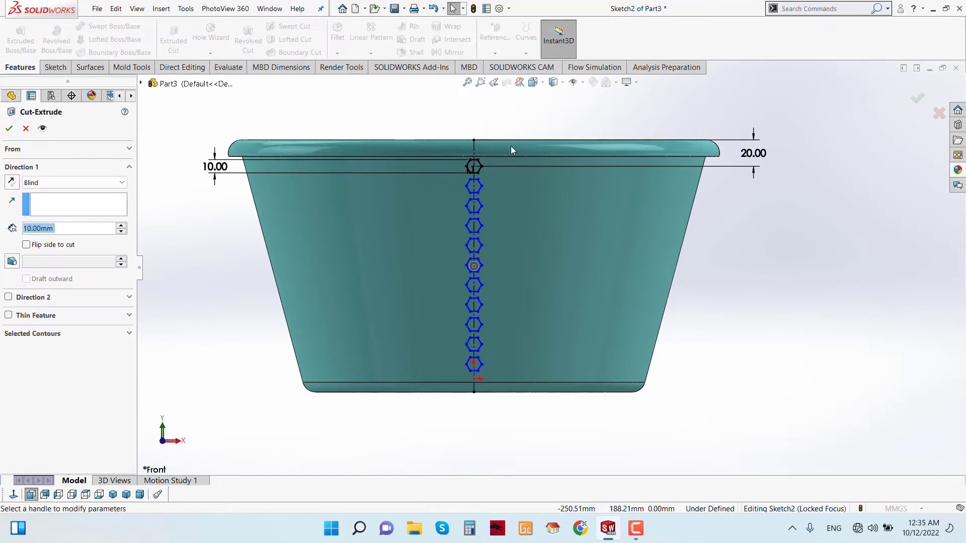
scroll(543, 146, up, 2)
click(75, 183)
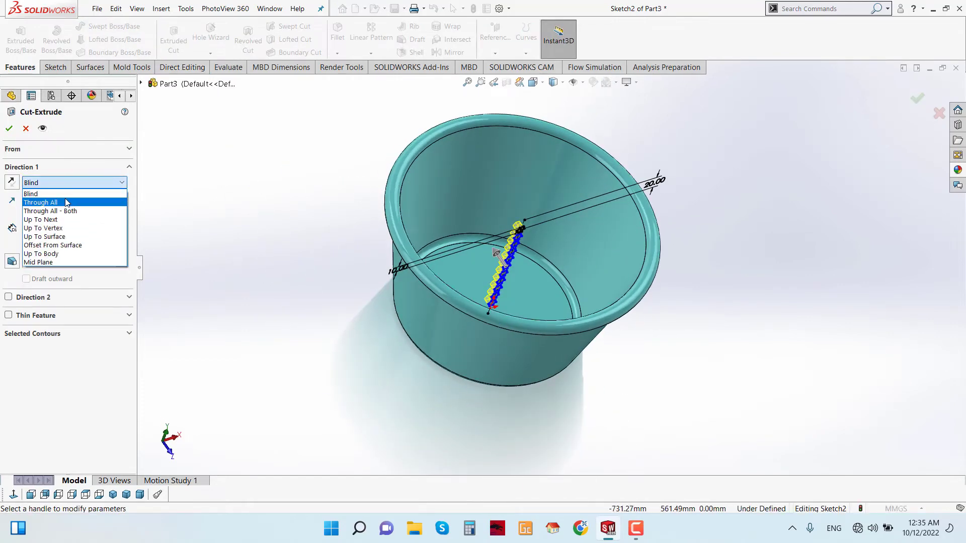
click(67, 199)
click(9, 129)
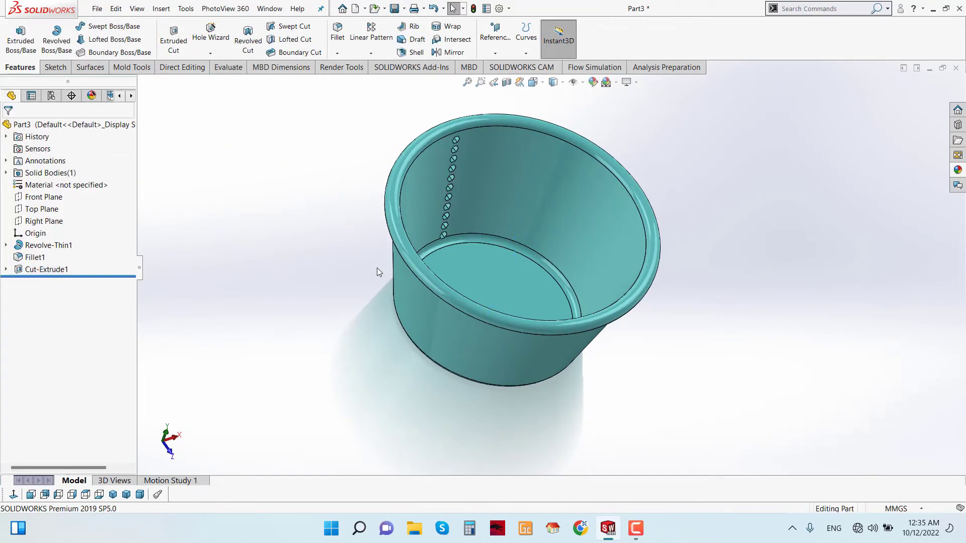
Step: Start a circular pattern with the hexagonal hole cut as the feature to pattern
middle_drag(377, 268, 557, 257)
scroll(551, 229, down, 4)
scroll(550, 230, down, 3)
middle_drag(512, 193, 498, 263)
scroll(714, 260, up, 4)
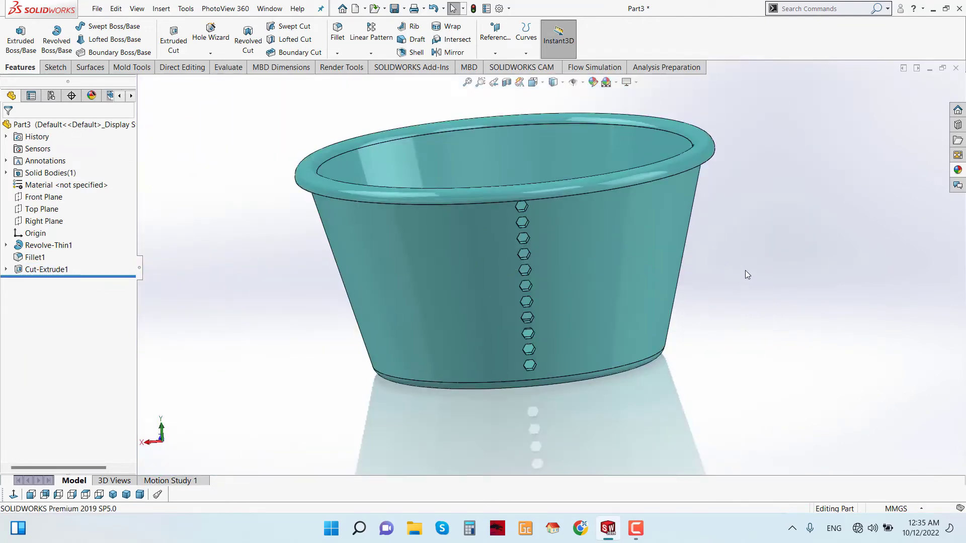
middle_drag(746, 274, 747, 256)
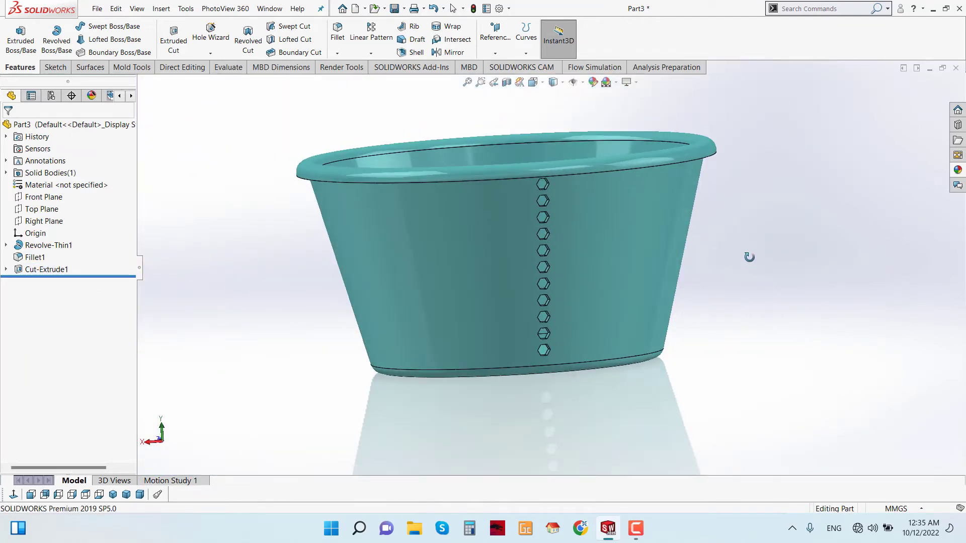
click(371, 53)
click(387, 79)
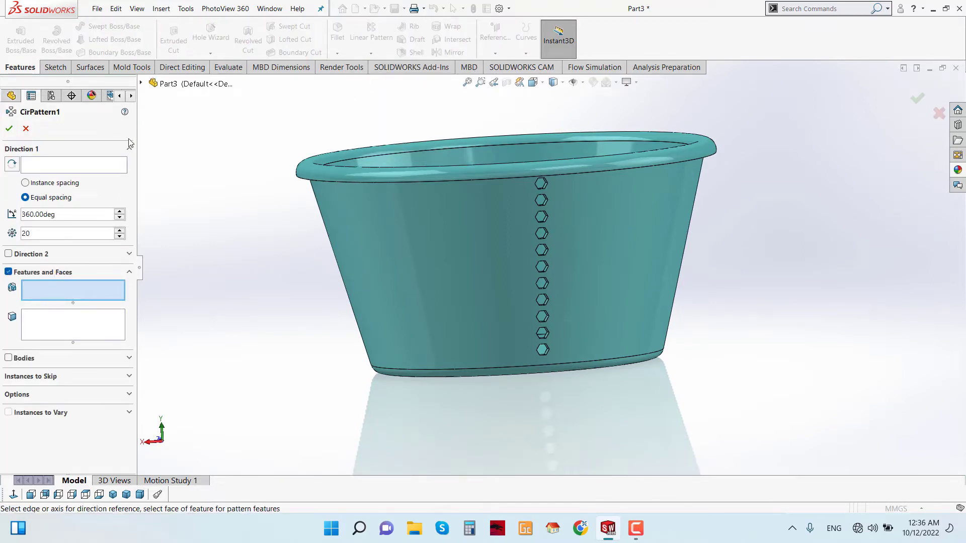
click(141, 83)
click(185, 229)
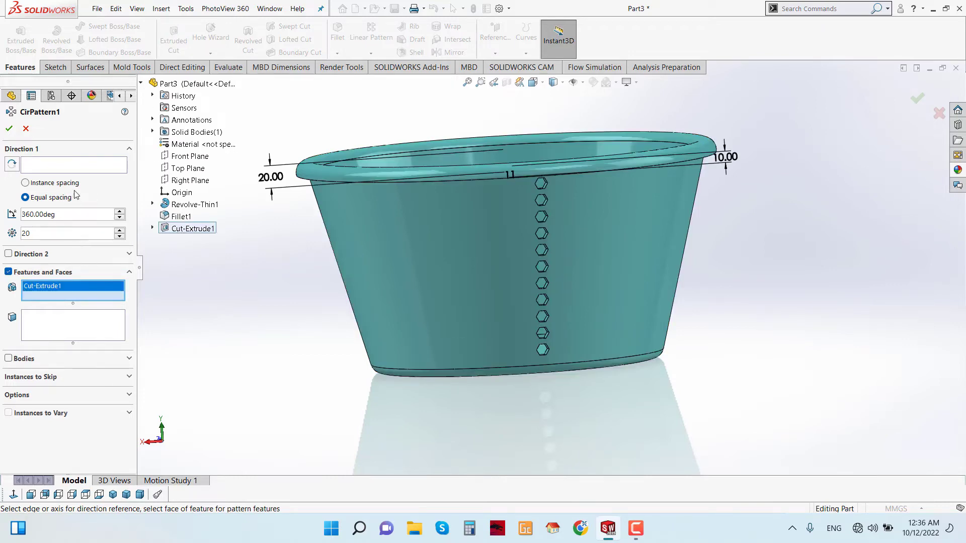
Step: Use the circular edge inside the tub's rim as the direction reference of the circular pattern
click(65, 166)
scroll(692, 155, down, 5)
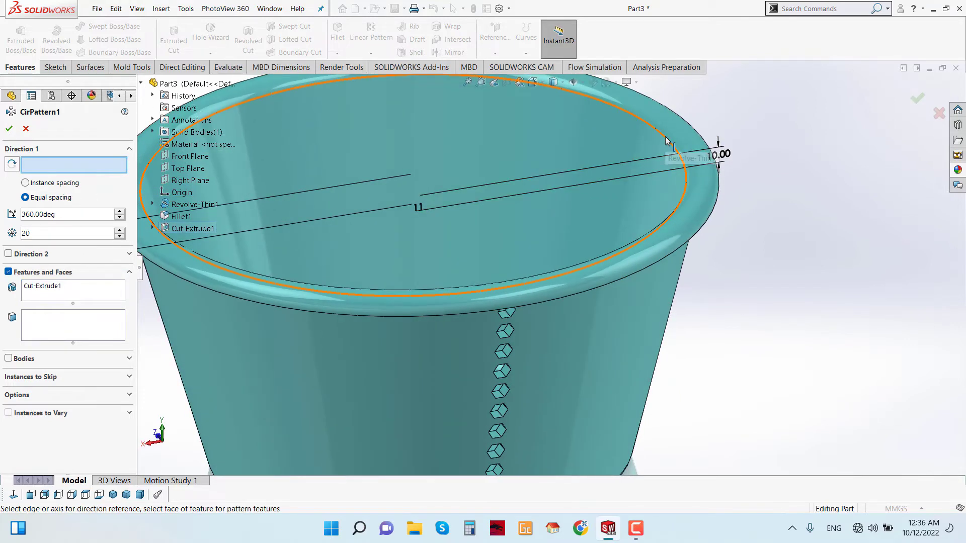
scroll(641, 339, up, 5)
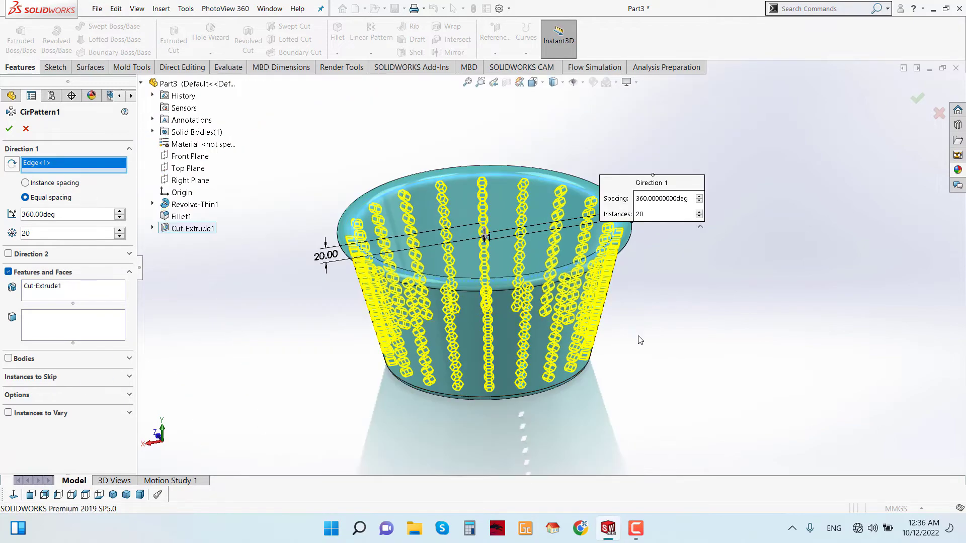
middle_drag(640, 338, 619, 320)
scroll(500, 309, down, 3)
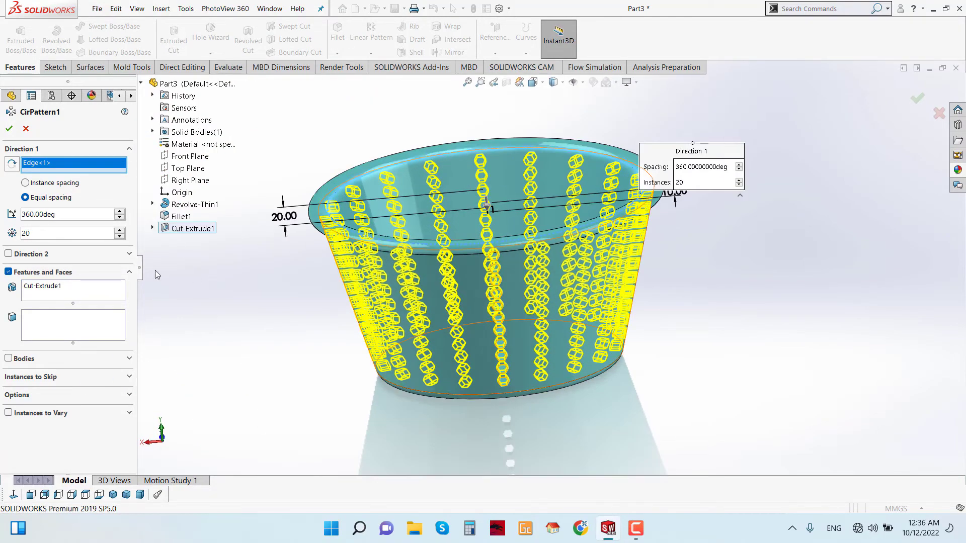
Step: Set the circular pattern to 30 instances over 360° and accept it
click(30, 235)
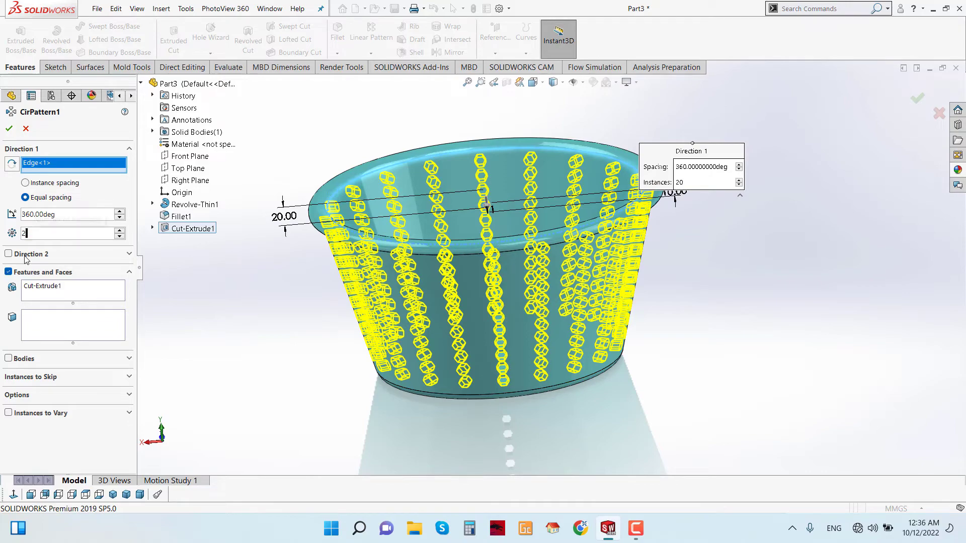
text(5)
middle_drag(674, 337, 669, 289)
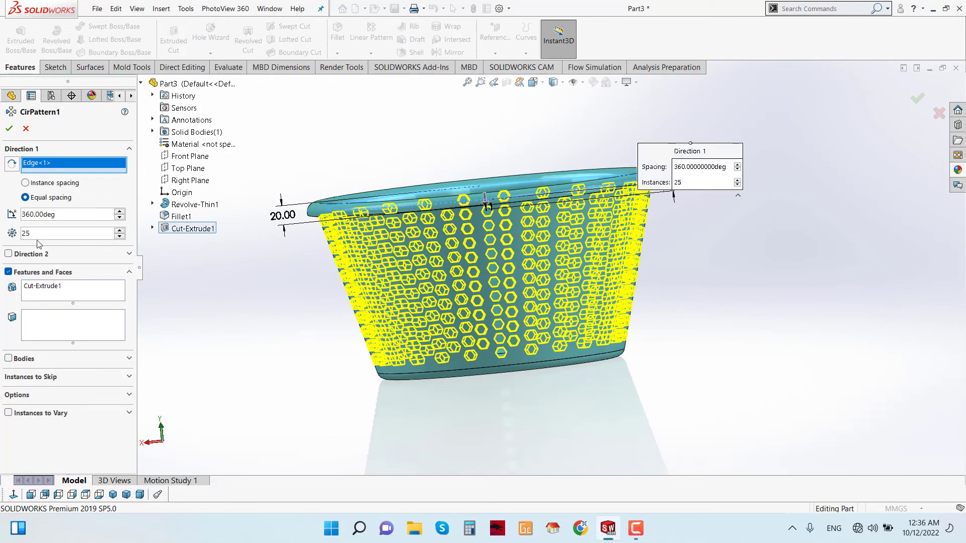
text(30)
middle_drag(693, 321, 602, 168)
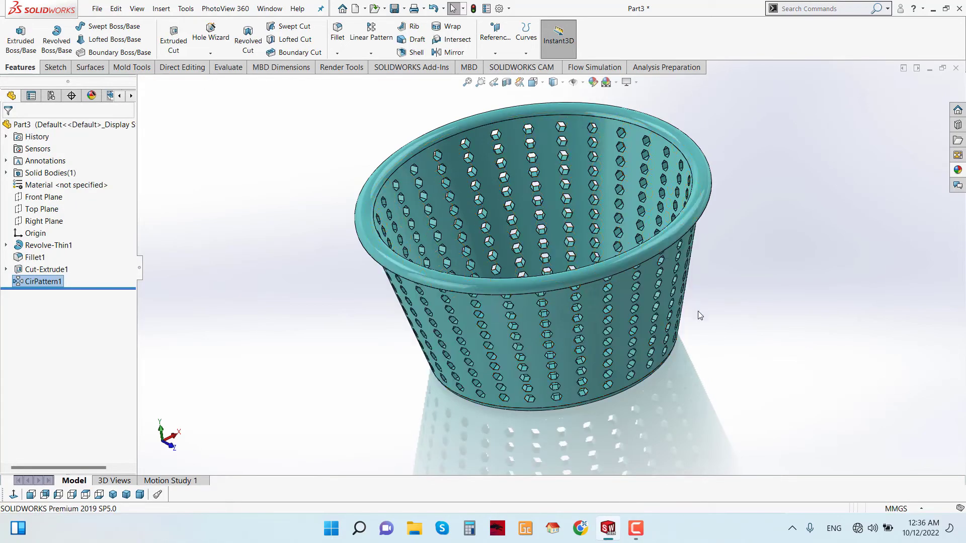
Step: Apply the white high gloss plastic appearance to the circular pattern feature, recolour it turquoise and accept
middle_drag(705, 422, 717, 269)
scroll(718, 270, down, 3)
right_click(588, 259)
mouse_move(670, 228)
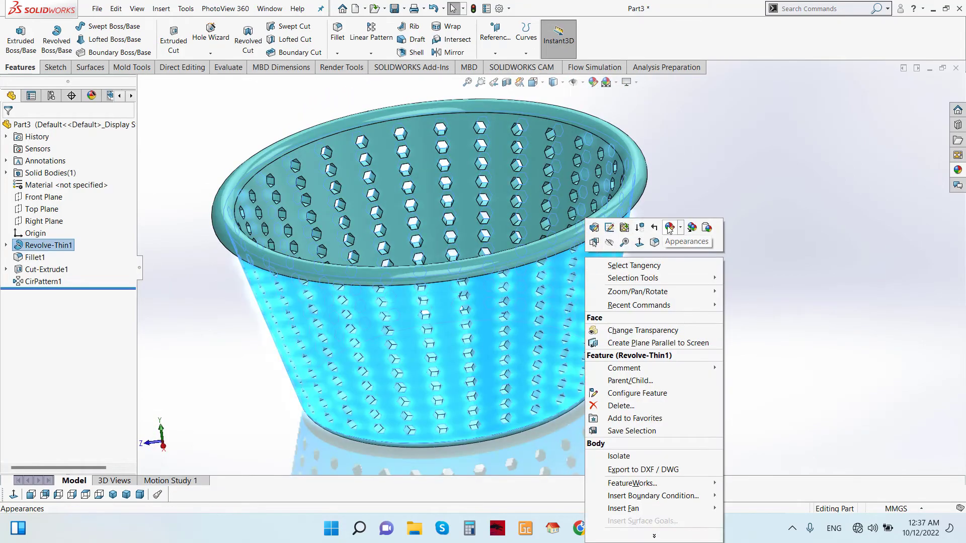
click(685, 261)
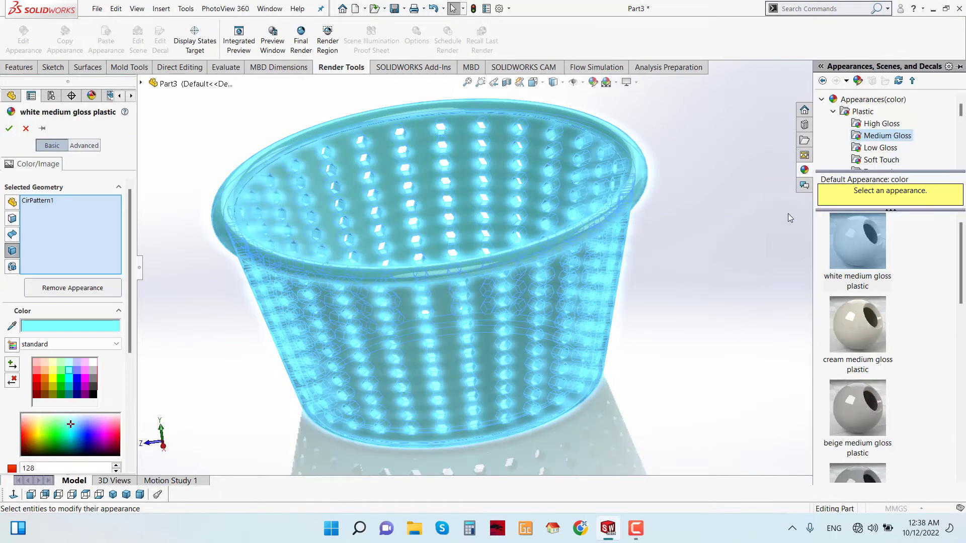
click(877, 125)
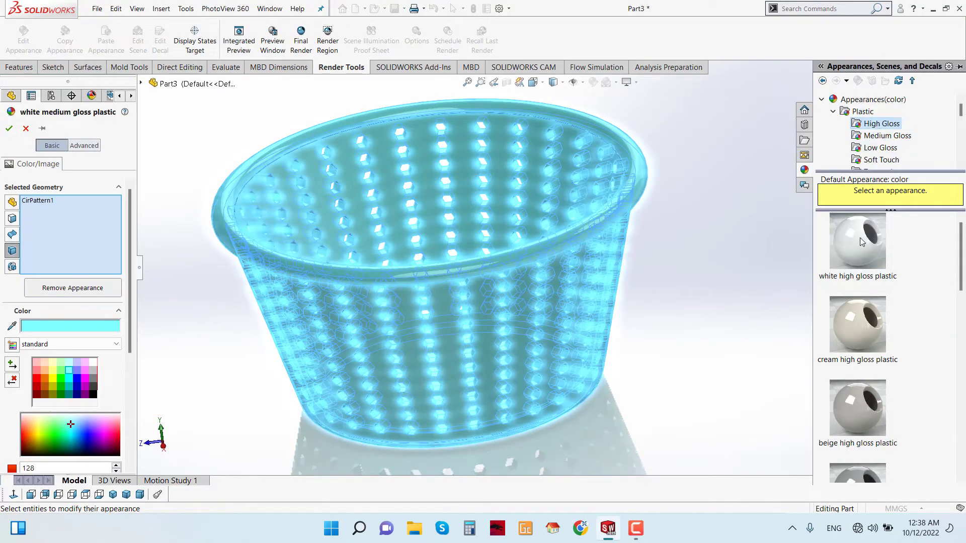
scroll(857, 320, down, 1)
scroll(857, 321, up, 1)
click(858, 241)
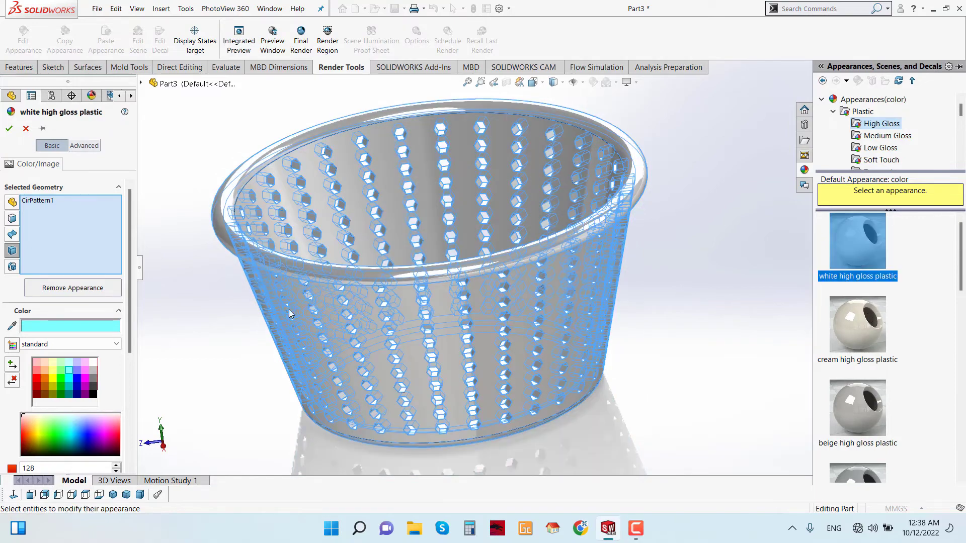
click(67, 380)
click(10, 129)
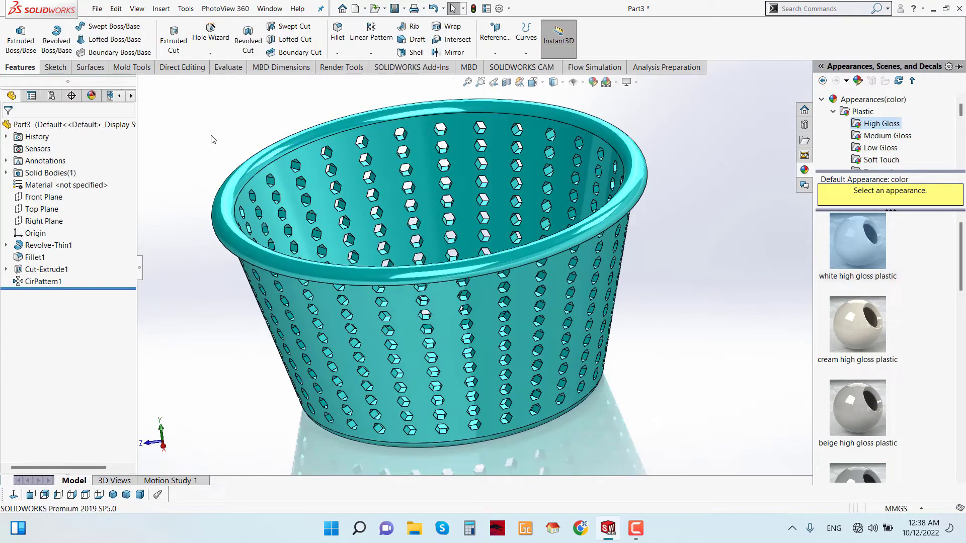
Step: Turn on the PhotoView 360 integrated preview to render the perforated basket in the modelling view
scroll(250, 138, up, 2)
scroll(250, 138, down, 2)
scroll(636, 313, up, 1)
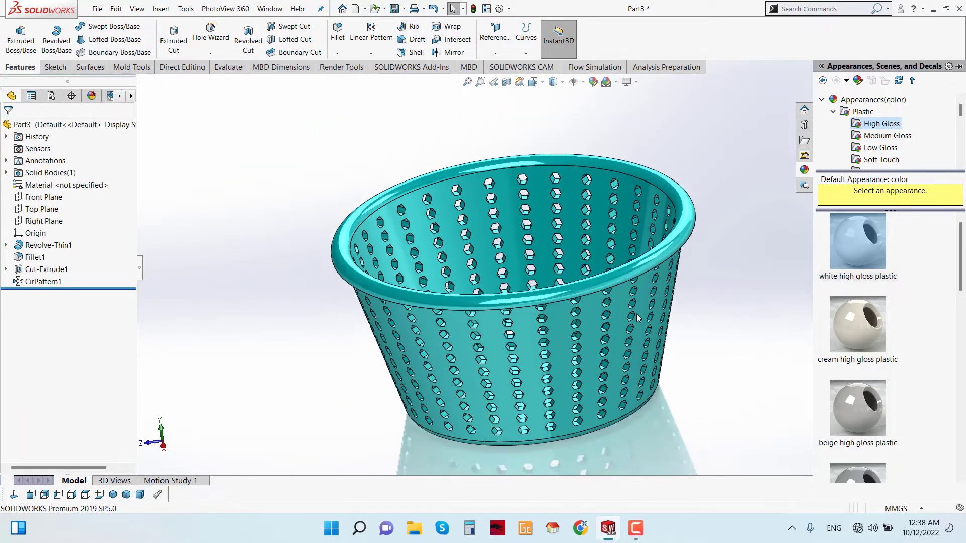
scroll(676, 318, down, 1)
click(245, 9)
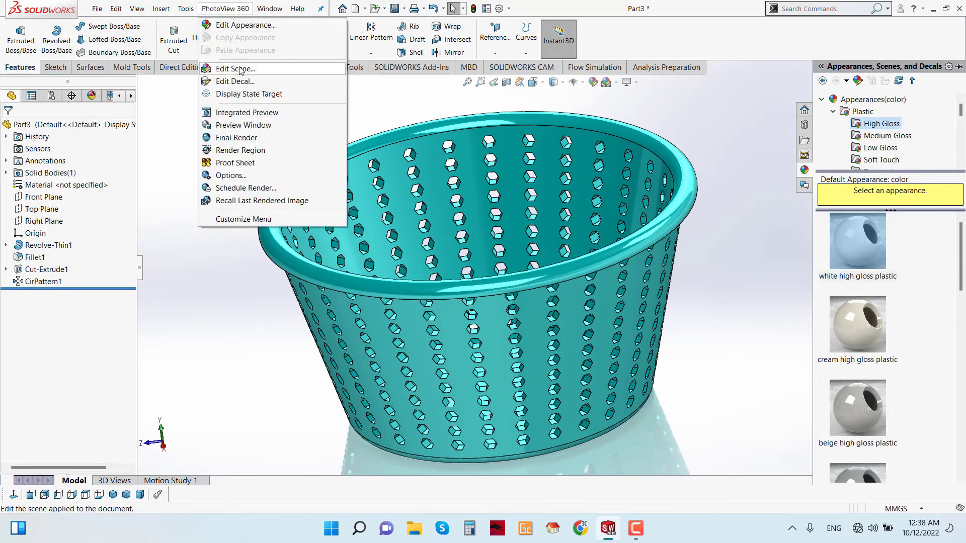
click(243, 114)
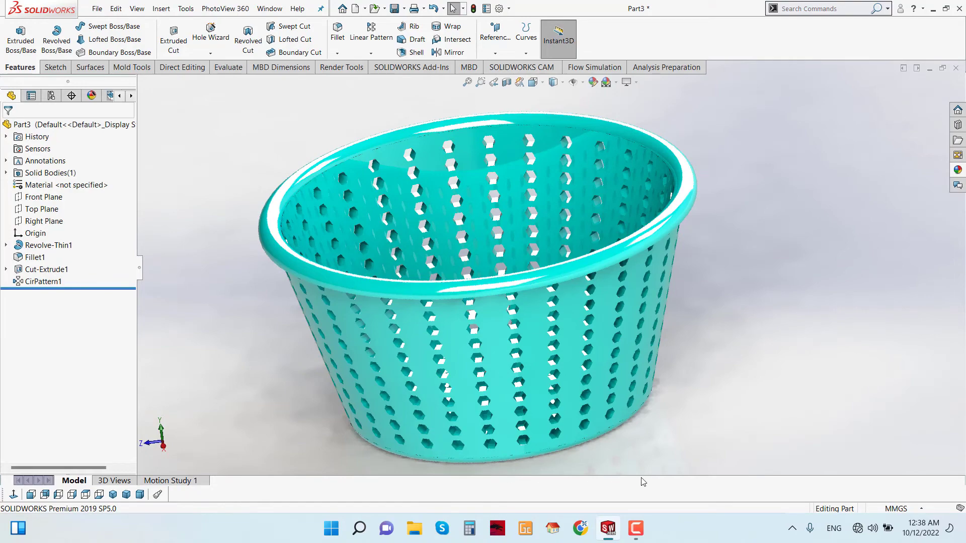
middle_drag(659, 431, 654, 402)
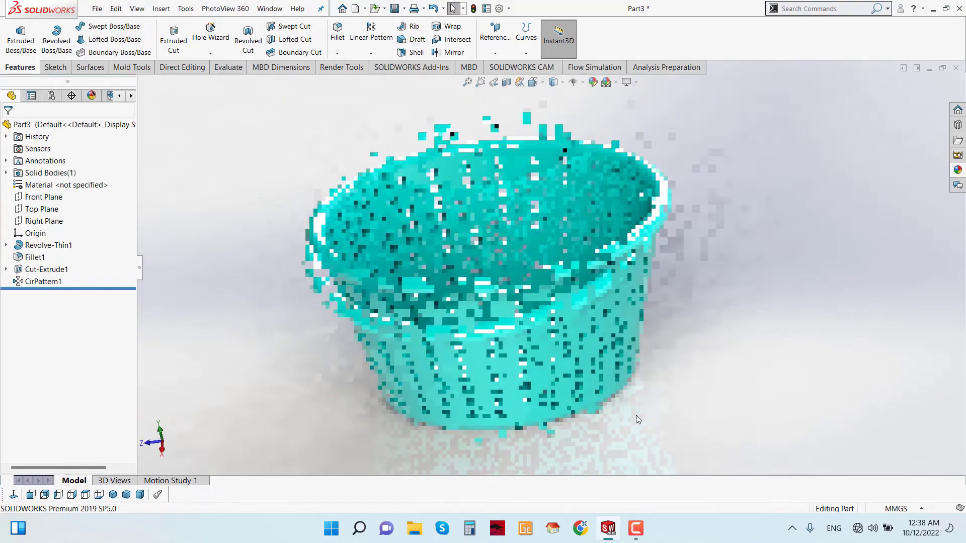
middle_drag(632, 382, 636, 355)
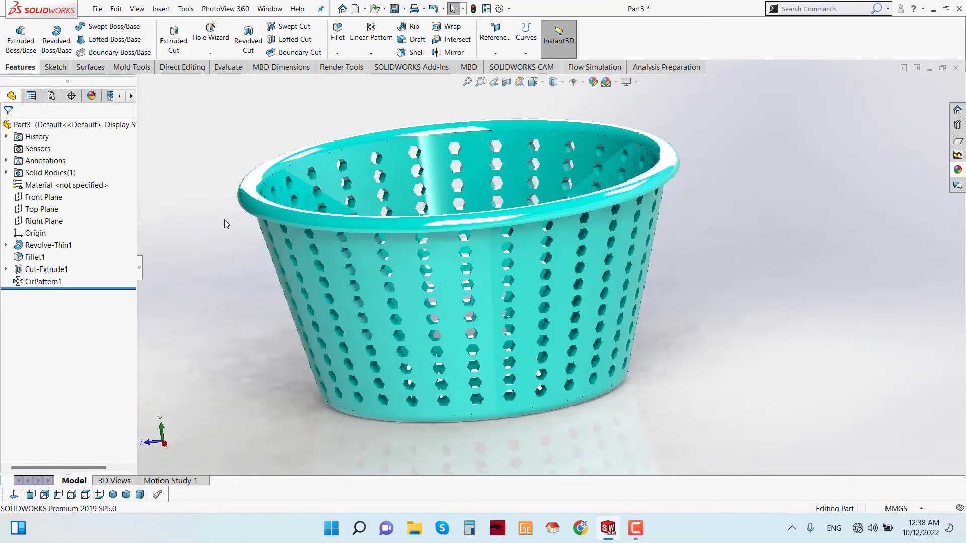
scroll(225, 219, down, 1)
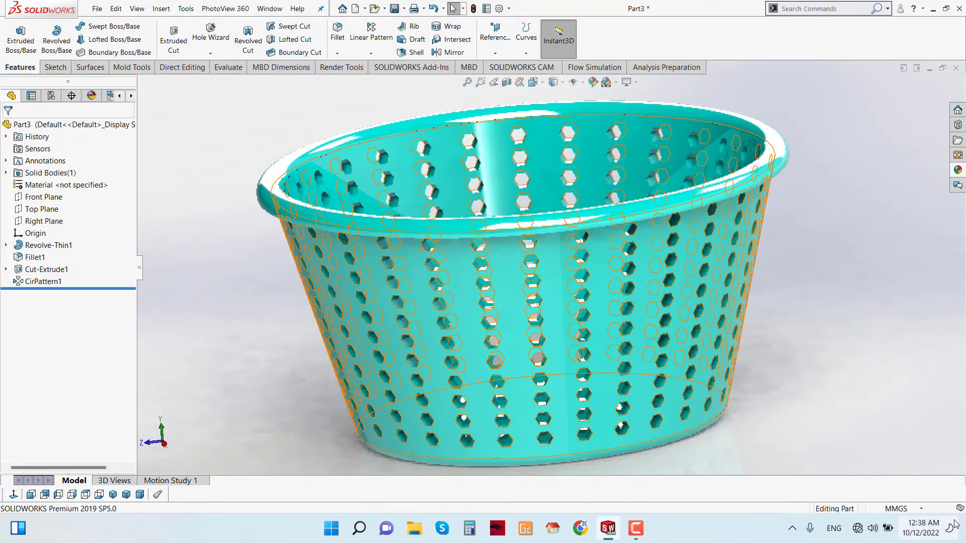